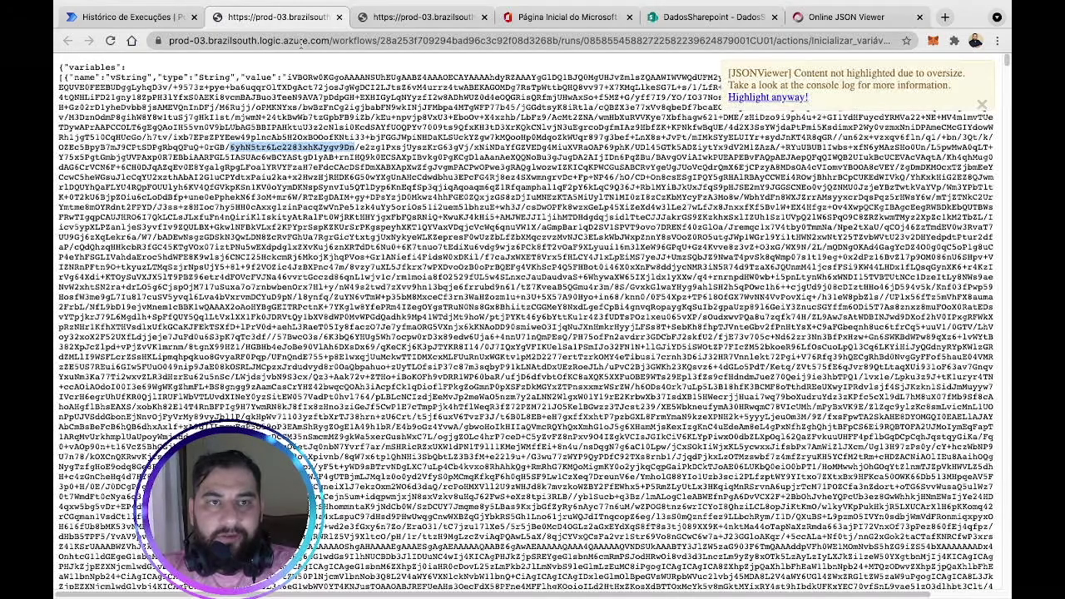
Copy the entire vString output JSON into a cleared Online JSON Viewer and expand element 0 under variables in the tree
{"action": "triple_click", "coordinate": [308, 79]}
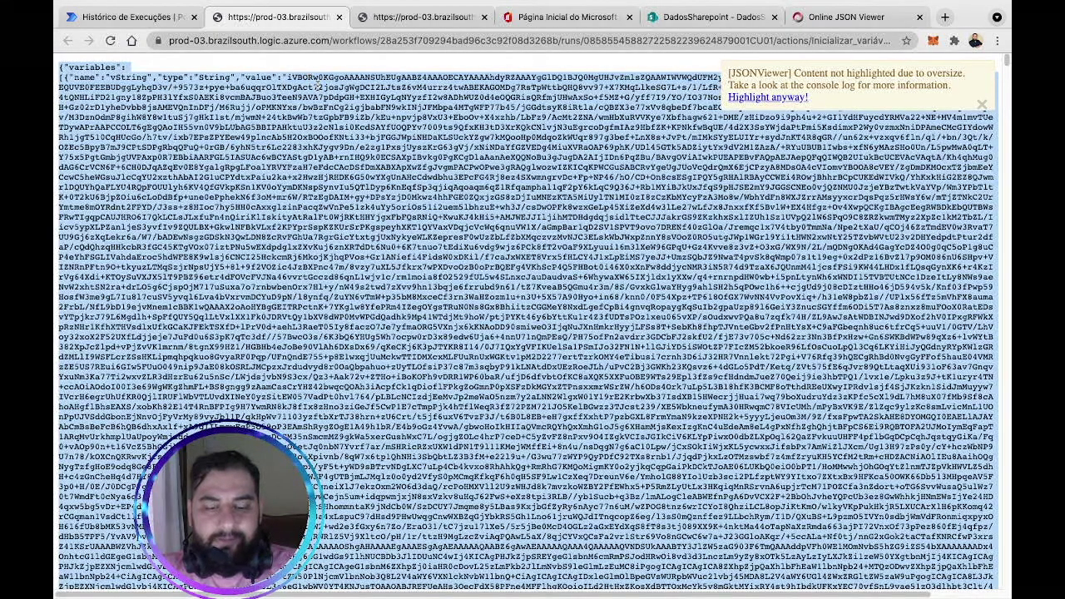
{"action": "left_click", "coordinate": [847, 17]}
{"action": "left_click", "coordinate": [110, 63]}
{"action": "left_click", "coordinate": [232, 81]}
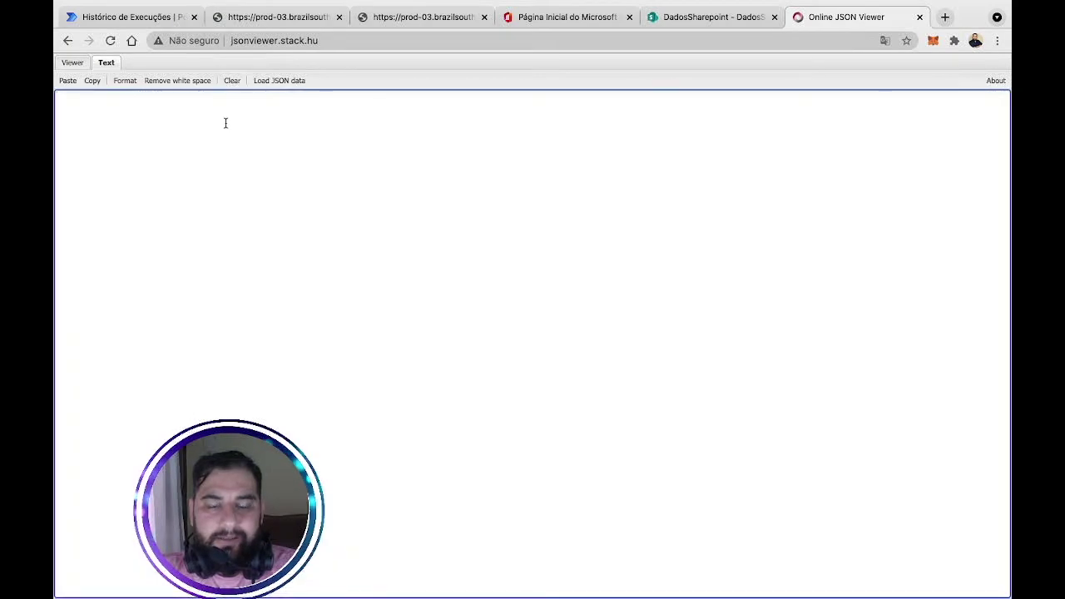
{"action": "key", "text": "super+v"}
{"action": "left_click", "coordinate": [74, 62]}
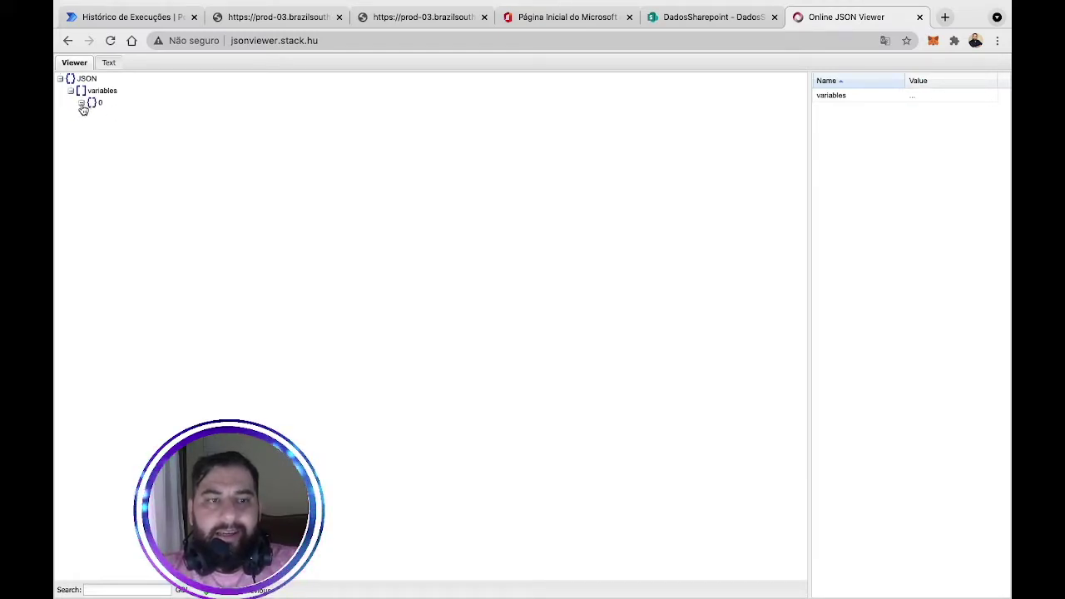
{"action": "left_click", "coordinate": [81, 104]}
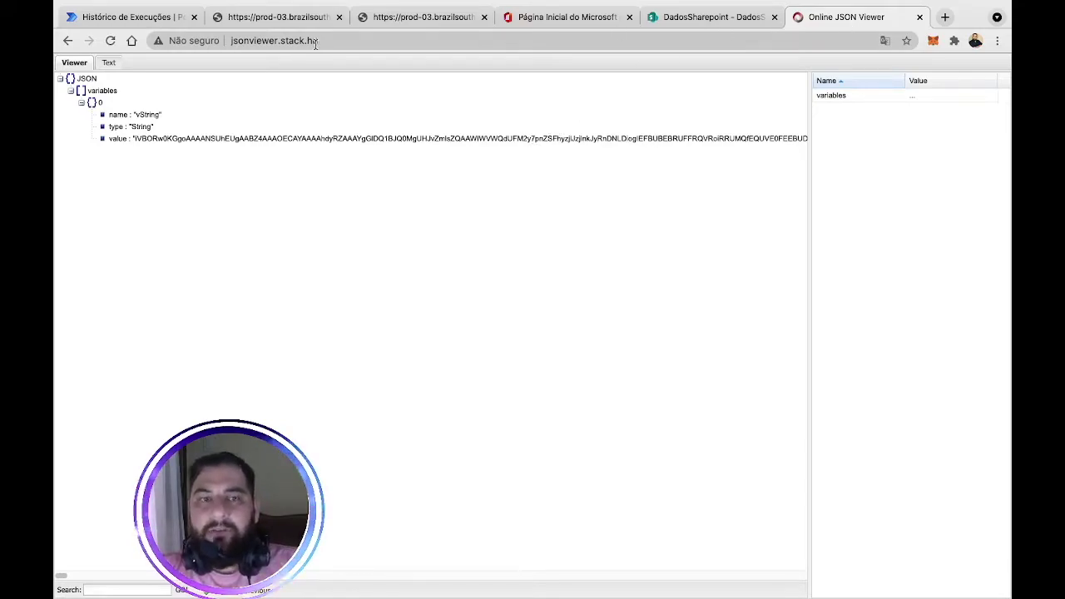
Check the items in the DadosSP SharePoint list and return to the Aula flow in Power Automate
{"action": "key", "text": "ctrl+Tab"}
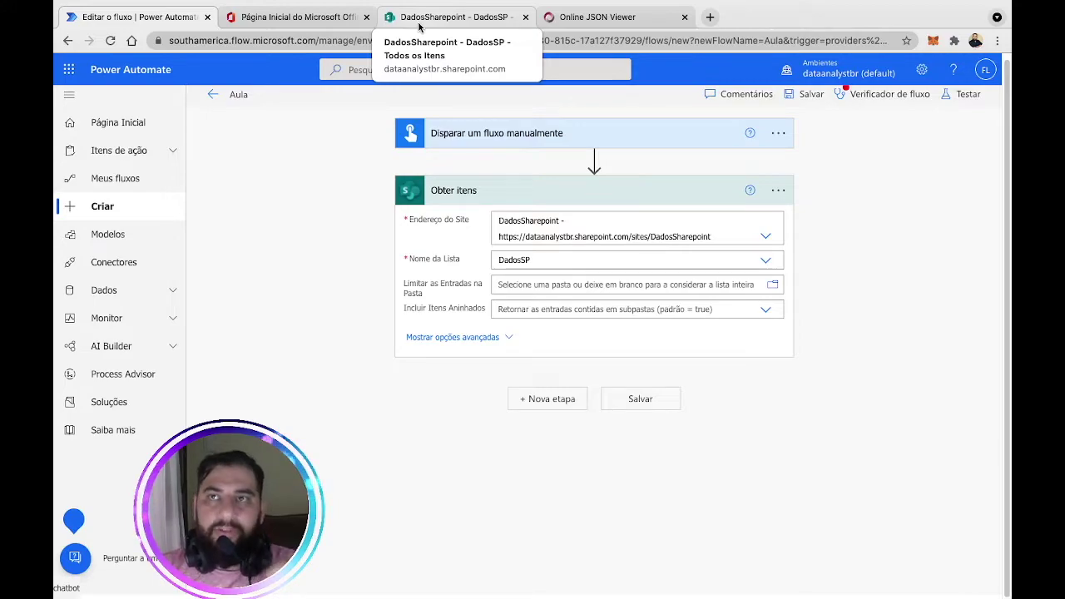
{"action": "left_click", "coordinate": [419, 25]}
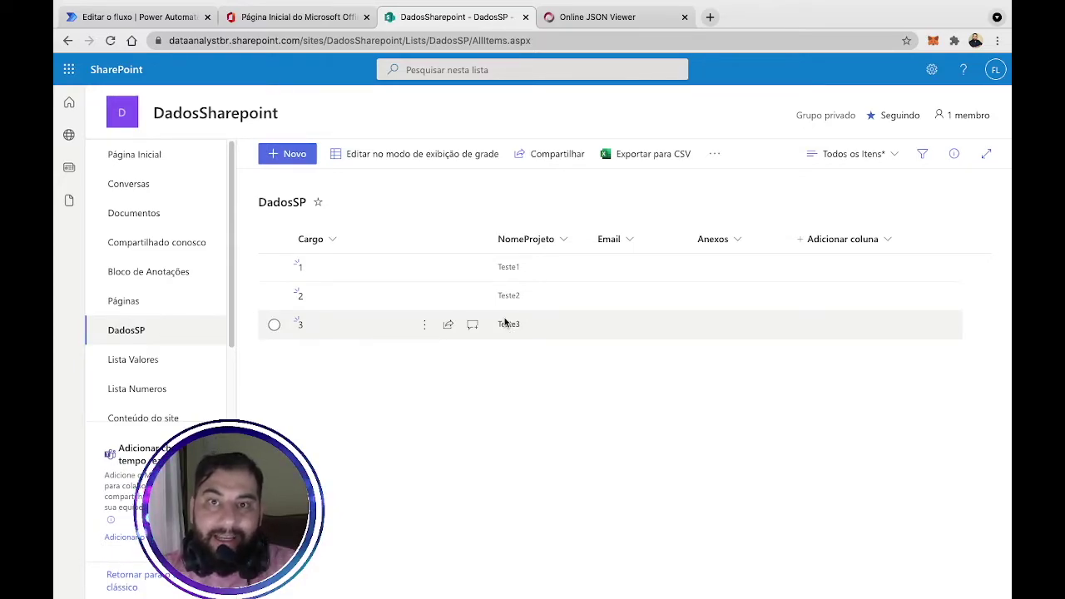
{"action": "left_click", "coordinate": [133, 17]}
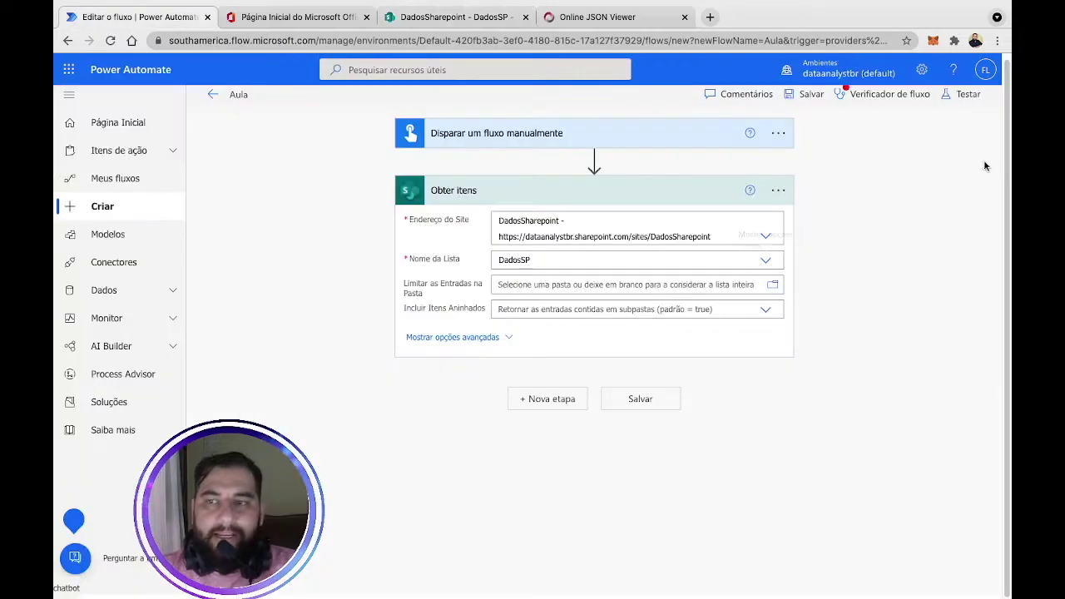
Save the Aula flow, test it manually and open the full outputs of its Obter itens action
{"action": "left_click", "coordinate": [961, 94]}
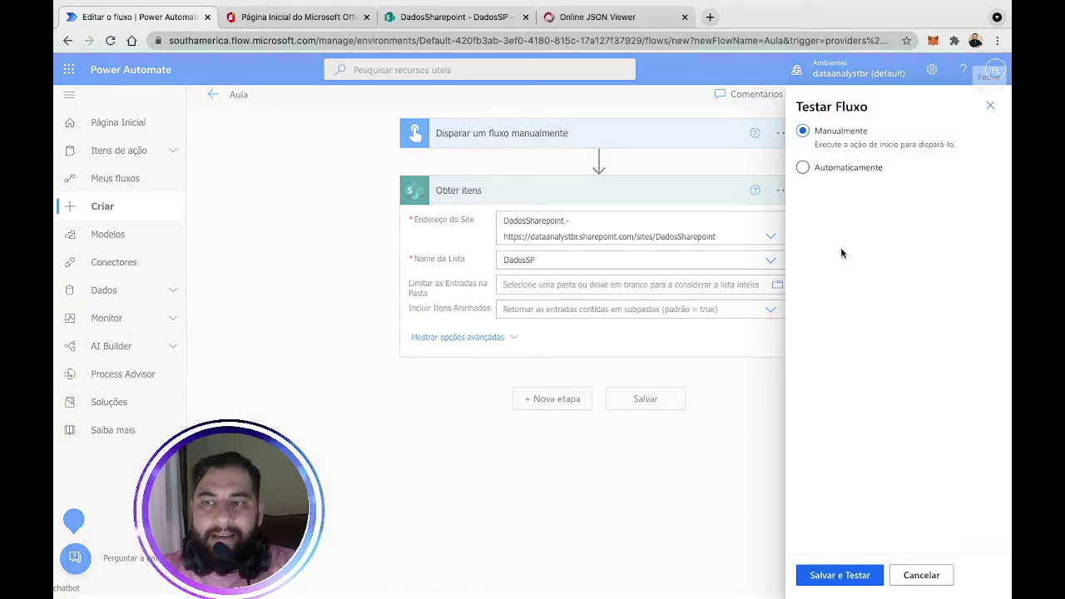
{"action": "left_click", "coordinate": [838, 574]}
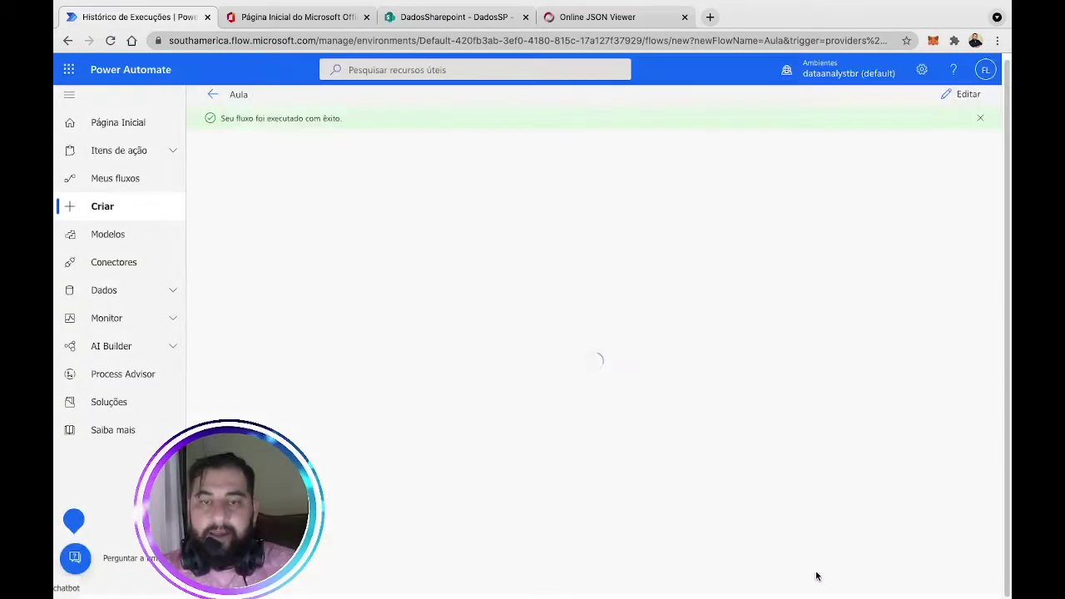
{"action": "left_click", "coordinate": [678, 234]}
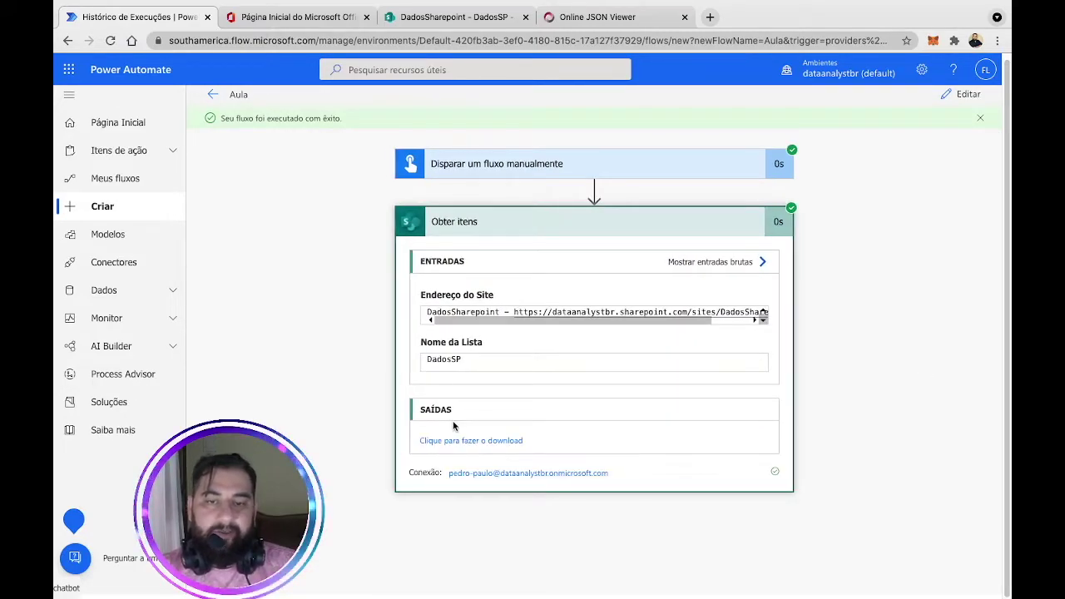
{"action": "left_click", "coordinate": [455, 441]}
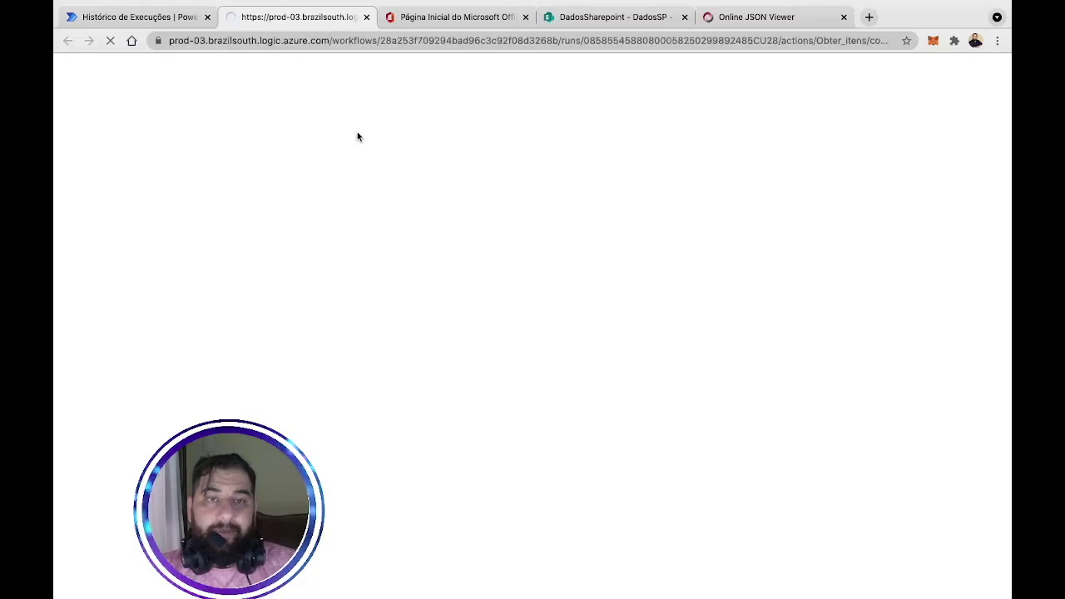
Copy the entire Obter itens output JSON and paste it into Online JSON Viewer
{"action": "scroll", "coordinate": [517, 306], "scroll_direction": "down", "scroll_amount": 15}
{"action": "scroll", "coordinate": [518, 305], "scroll_direction": "up", "scroll_amount": 15}
{"action": "right_click", "coordinate": [458, 193]}
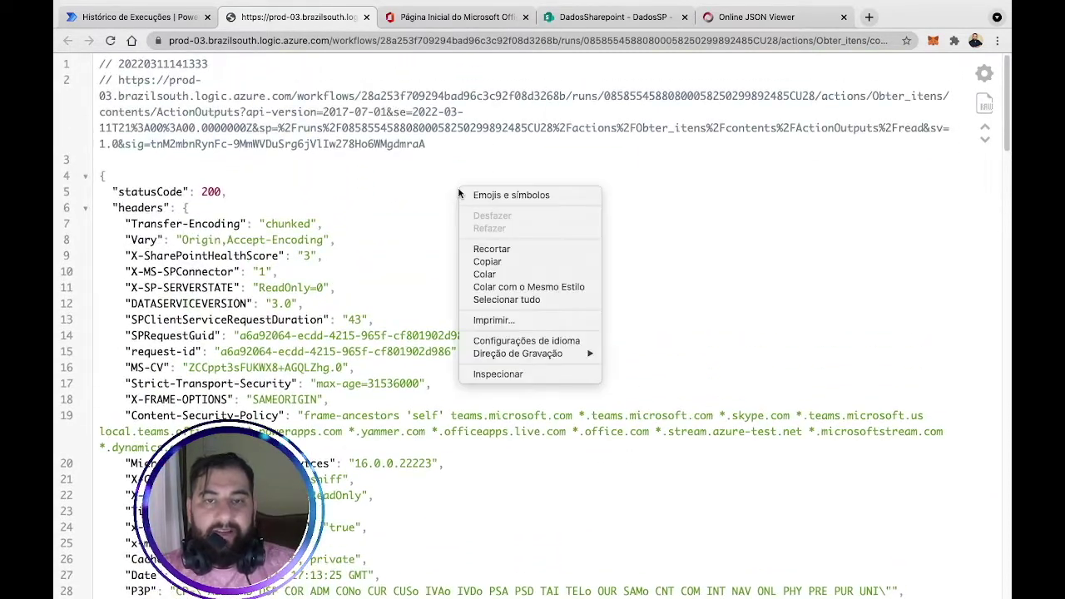
{"action": "left_click", "coordinate": [514, 304]}
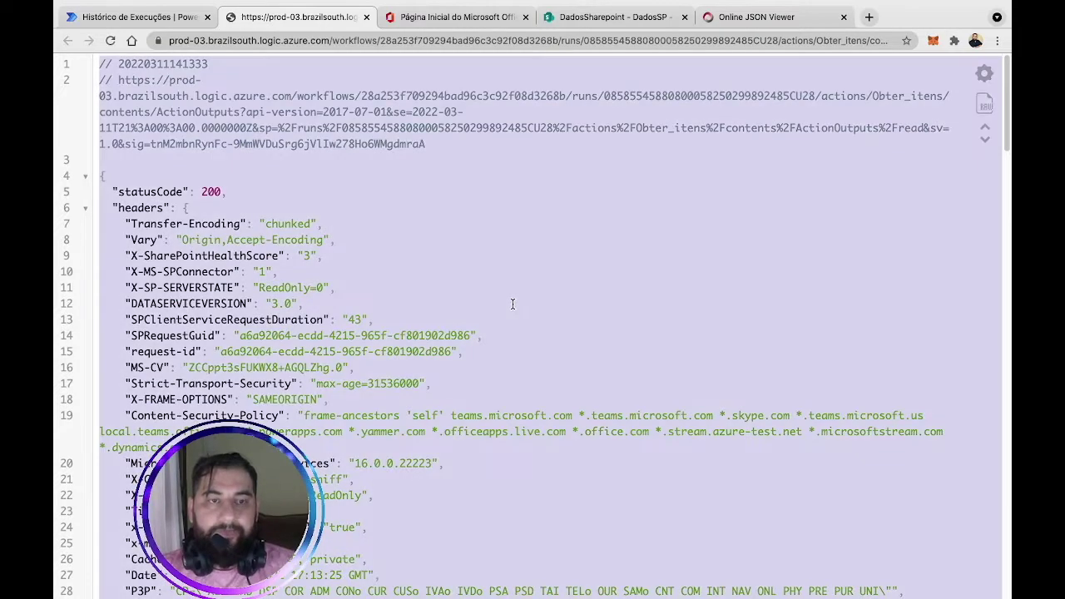
{"action": "left_click", "coordinate": [757, 16]}
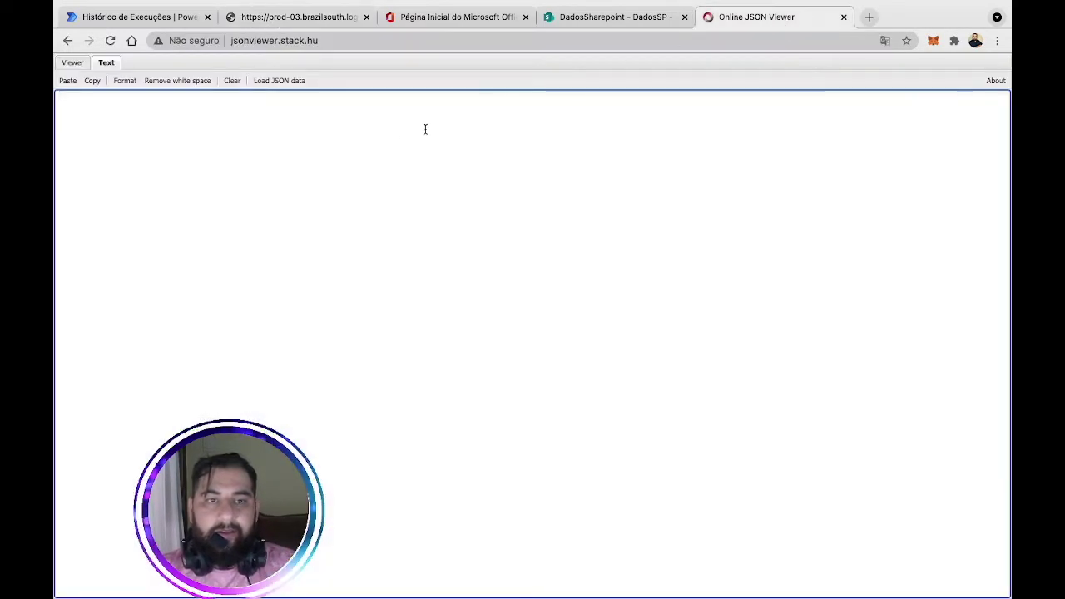
{"action": "key", "text": "ctrl+v"}
Delete the comment lines with the timestamp and URL above the pasted JSON and display it as a tree
{"action": "scroll", "coordinate": [229, 137], "scroll_direction": "up", "scroll_amount": 15}
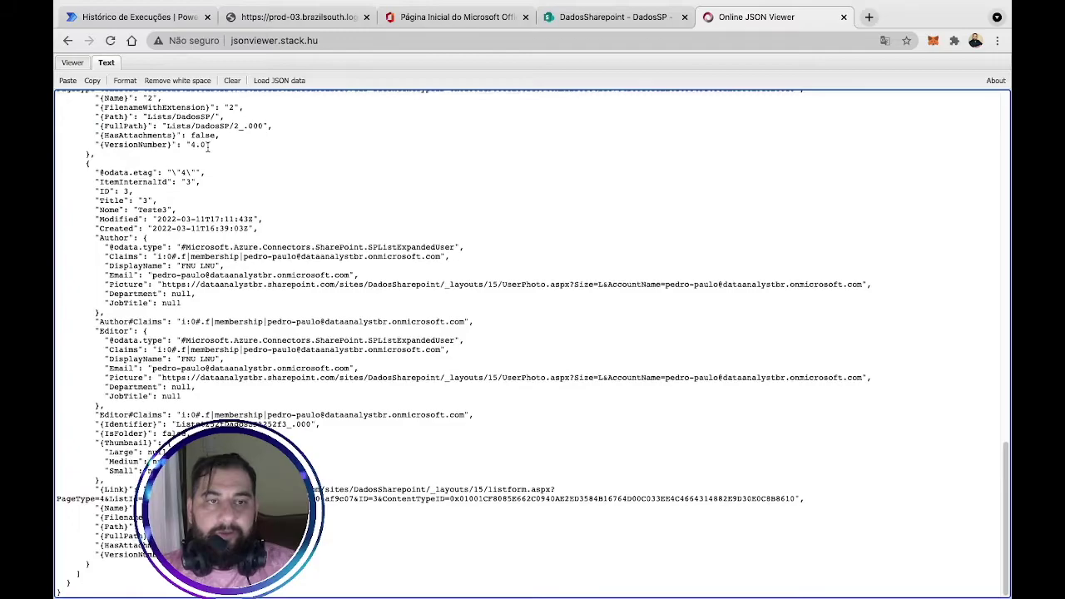
{"action": "left_click_drag", "start_coordinate": [201, 124], "coordinate": [55, 94]}
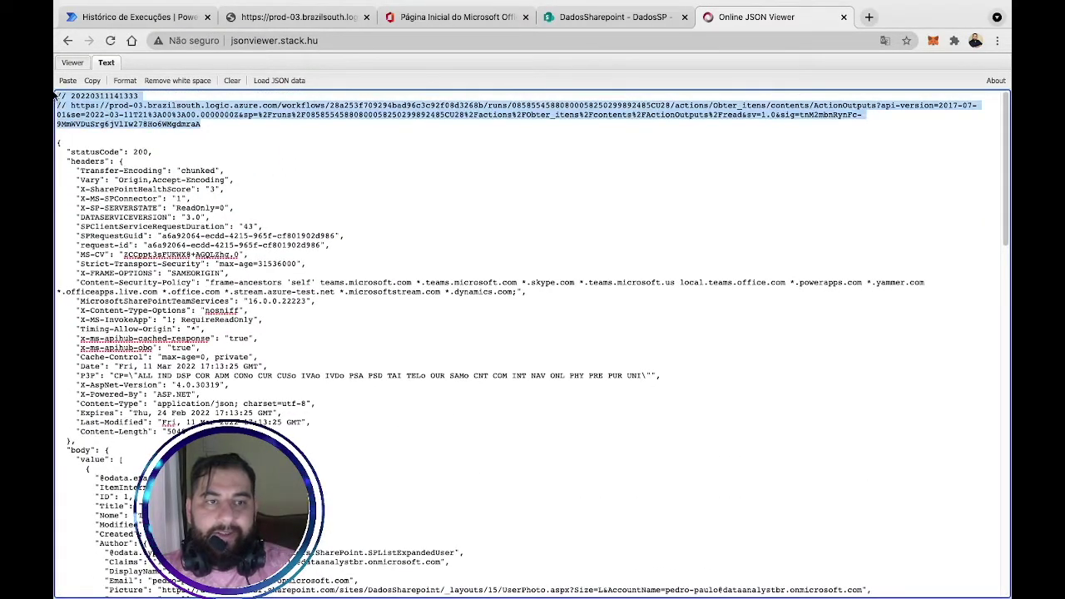
{"action": "key", "text": "BackSpace"}
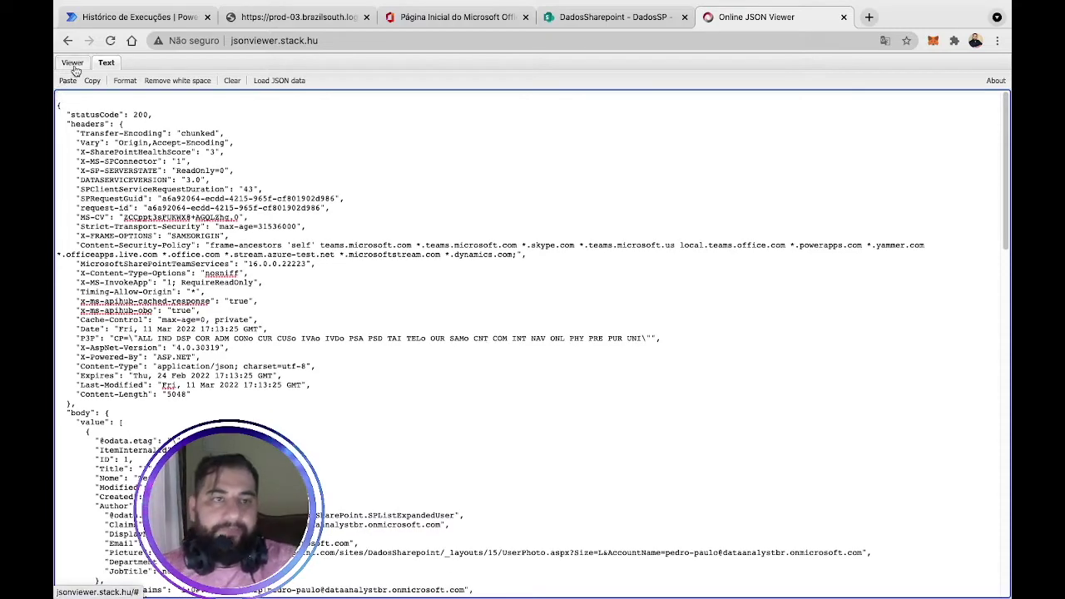
{"action": "left_click", "coordinate": [73, 62]}
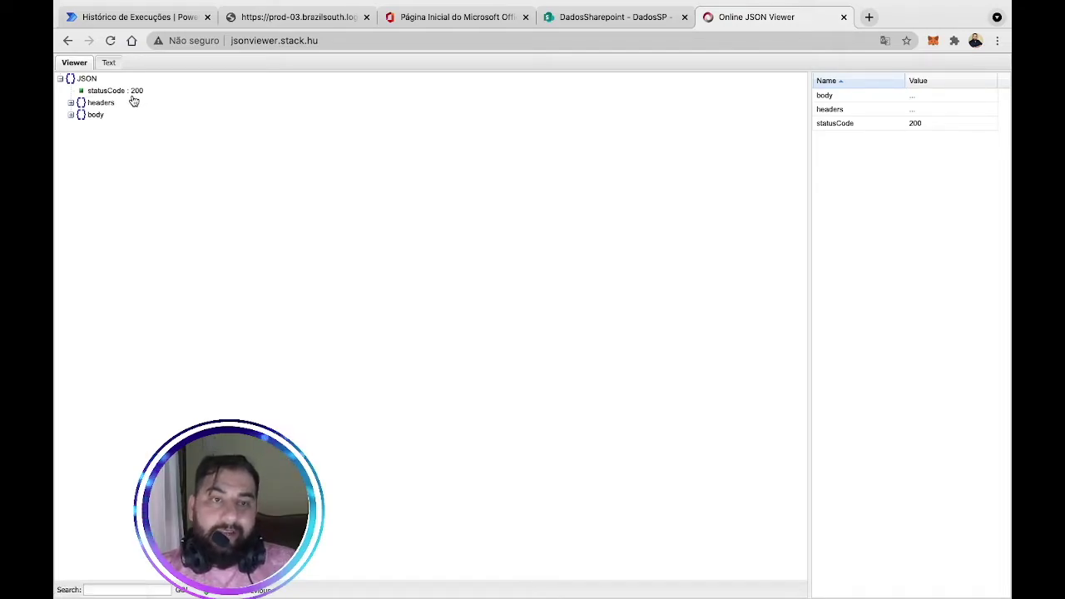
Examine the headers and the individual items in the value array under body, leaving item 0 expanded
{"action": "left_click", "coordinate": [70, 104]}
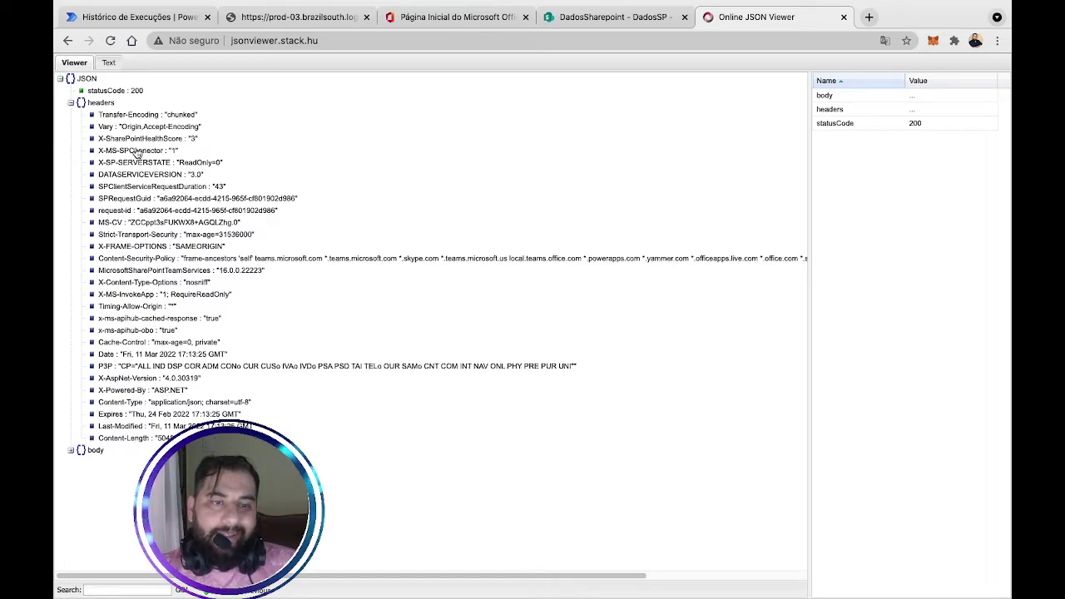
{"action": "left_click", "coordinate": [71, 103]}
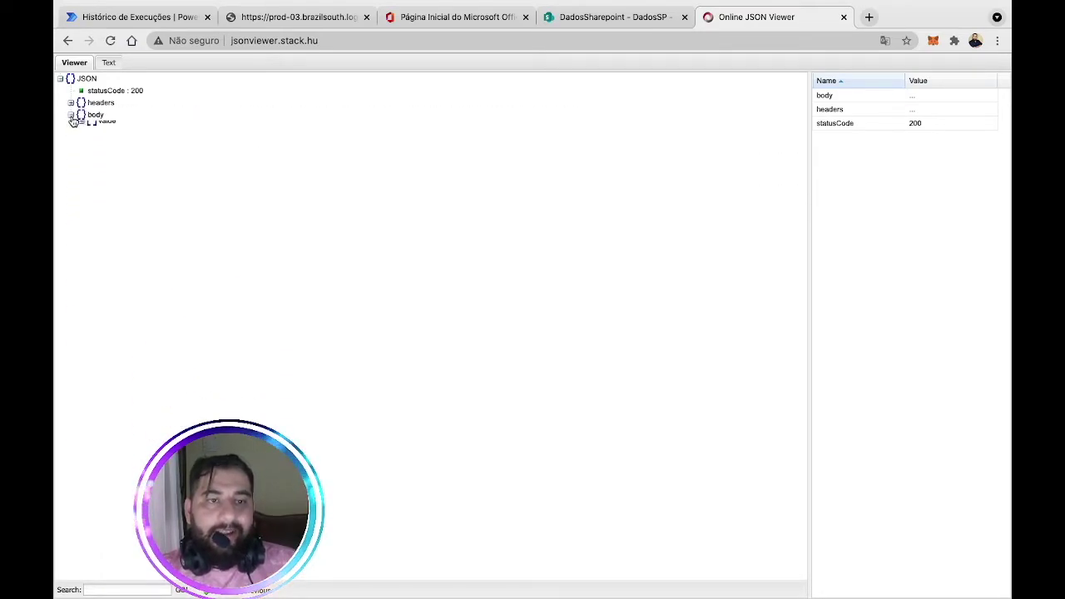
{"action": "left_click", "coordinate": [82, 127]}
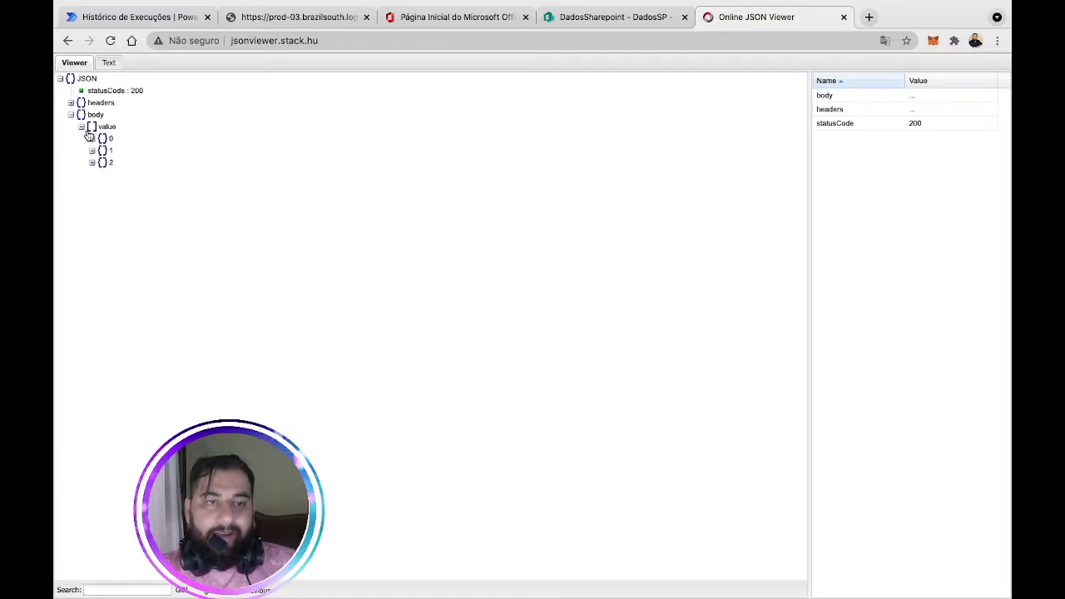
{"action": "left_click", "coordinate": [92, 139]}
{"action": "left_click", "coordinate": [92, 403]}
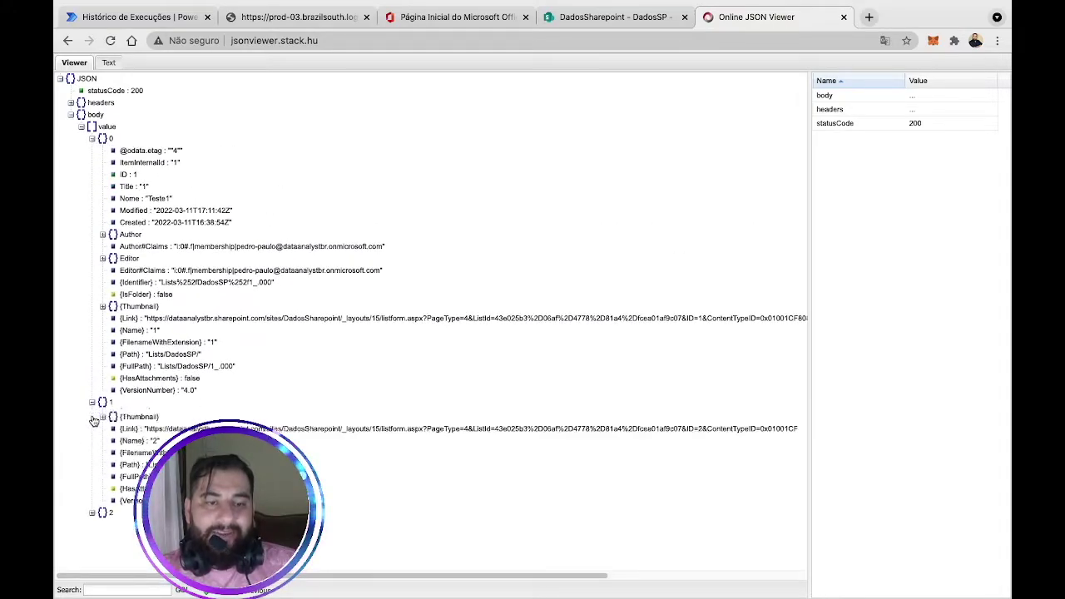
{"action": "left_click", "coordinate": [92, 139]}
{"action": "left_click", "coordinate": [92, 153]}
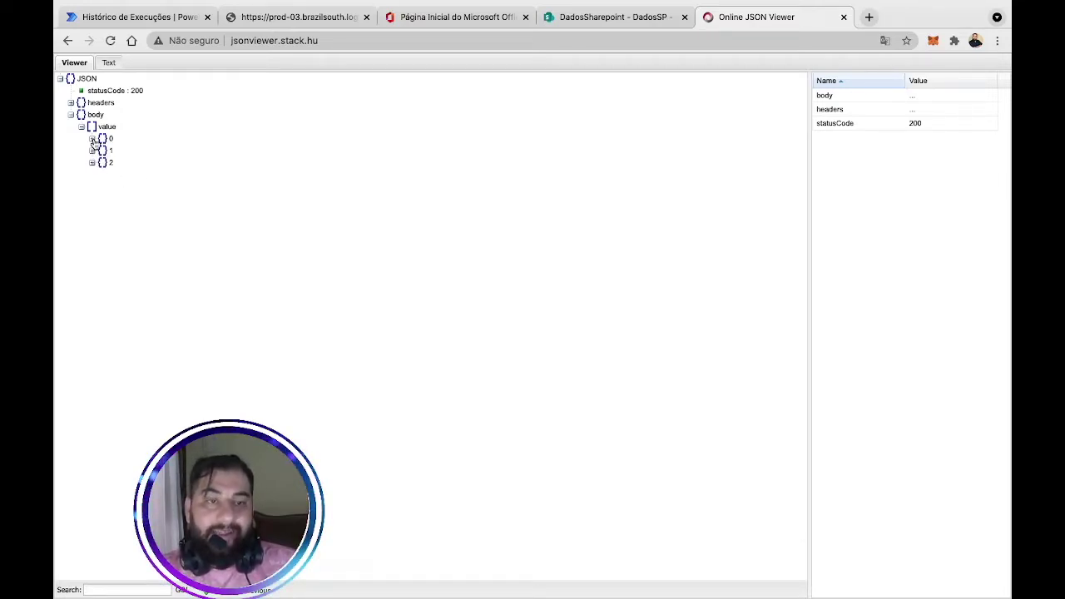
{"action": "left_click", "coordinate": [92, 139]}
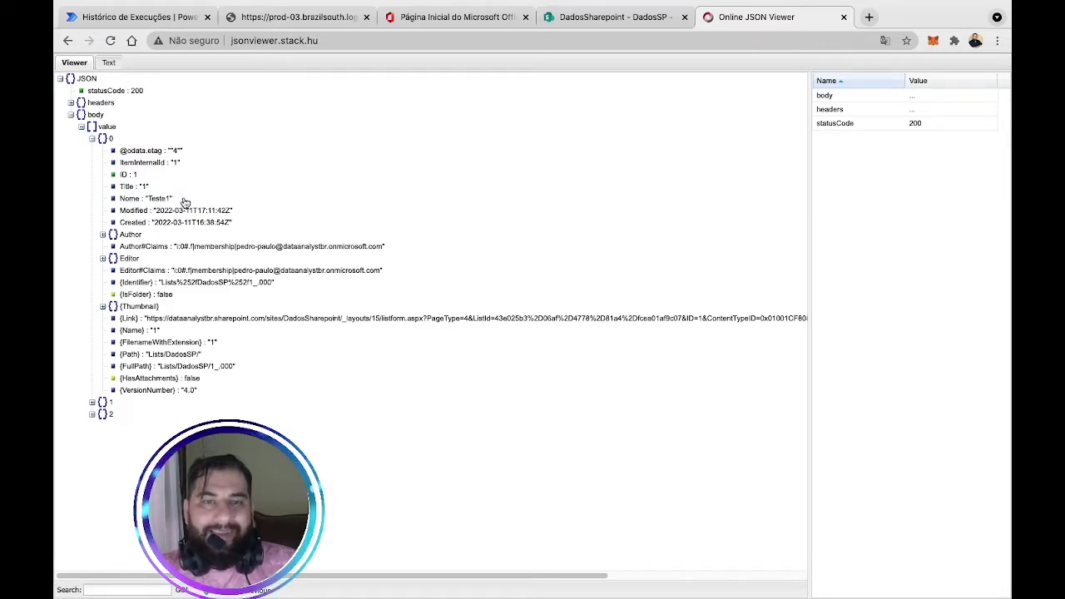
Return to the Aula flow in Power Automate for editing and add an Inicializar variável action after Obter itens
{"action": "left_click", "coordinate": [137, 17]}
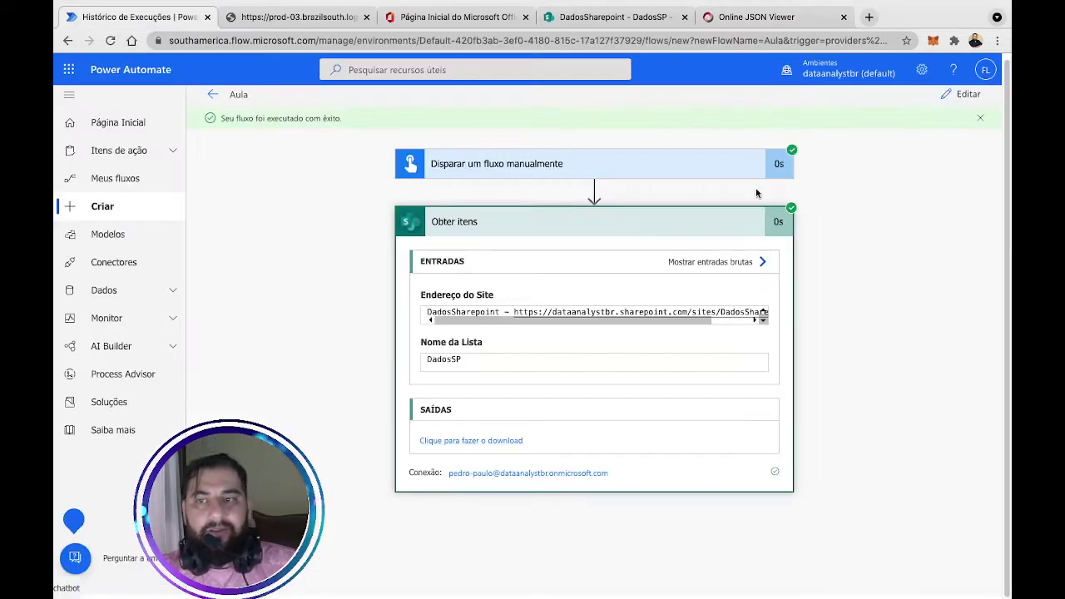
{"action": "left_click", "coordinate": [964, 94]}
{"action": "left_click", "coordinate": [541, 401]}
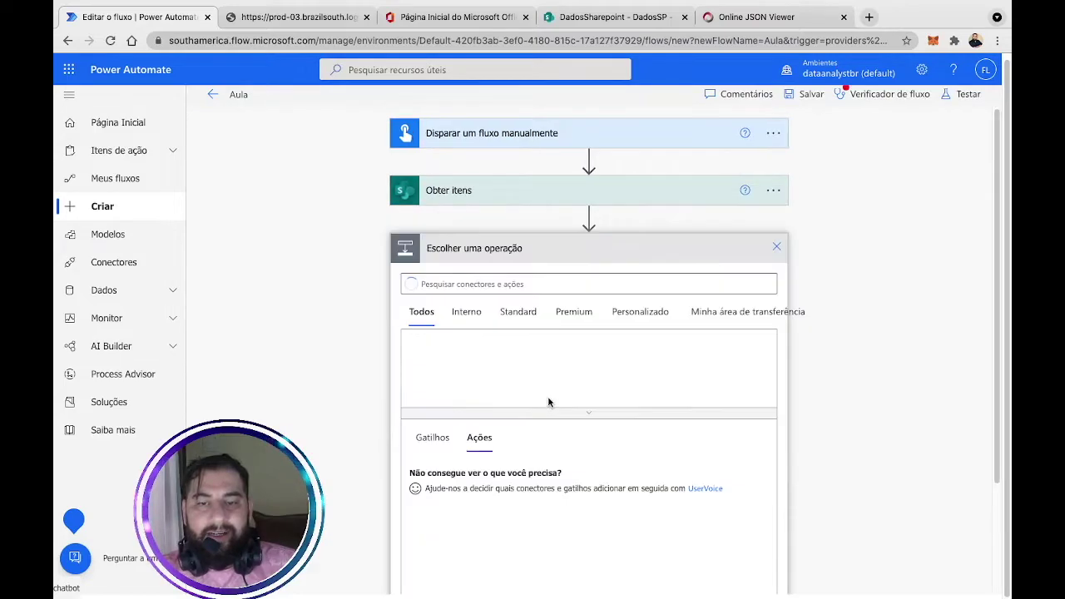
{"action": "type", "text": "var"}
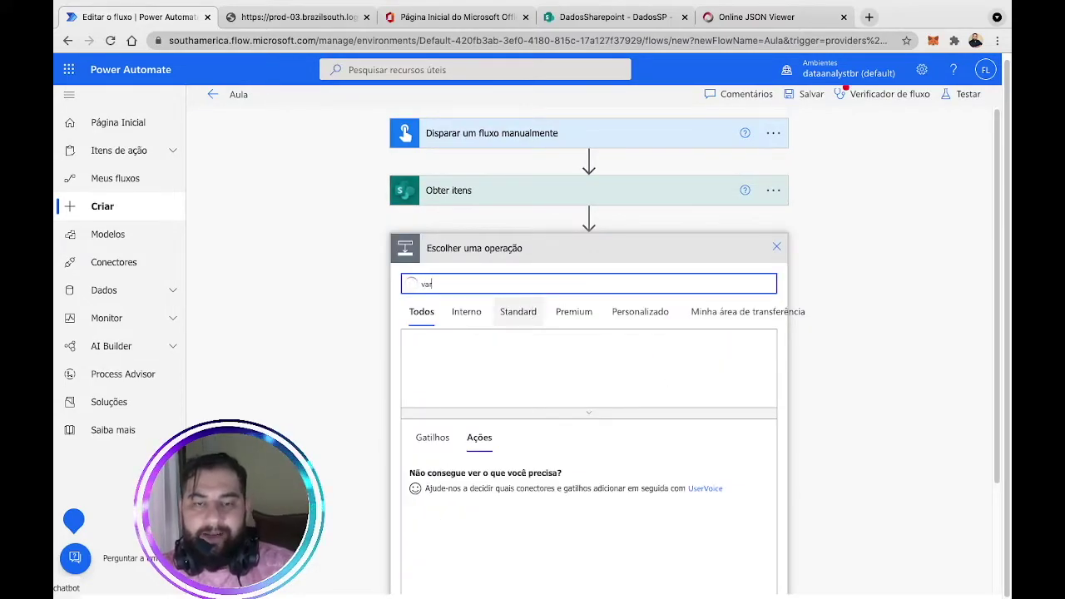
{"action": "left_click", "coordinate": [630, 355]}
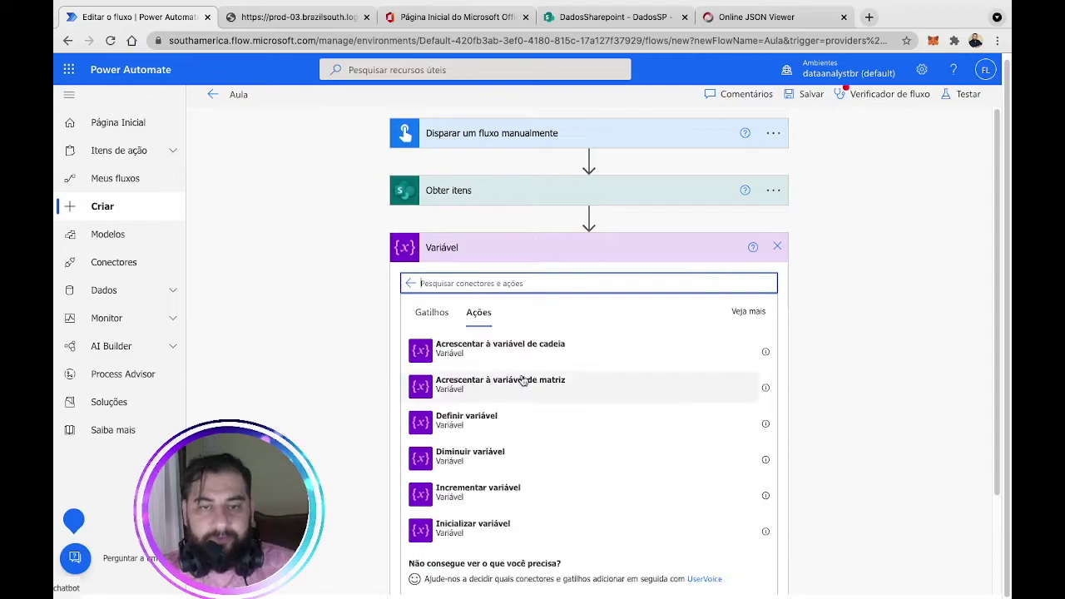
{"action": "left_click", "coordinate": [488, 527]}
Name the new variable vString2 and set its type to Cadeia de Caracteres
{"action": "left_click", "coordinate": [754, 281]}
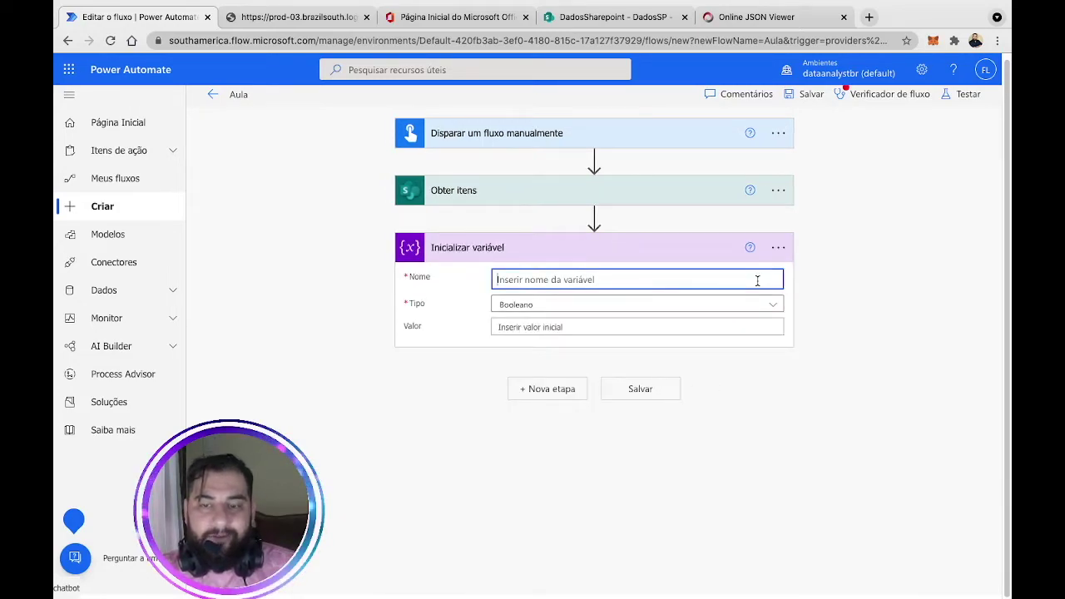
{"action": "type", "text": "vString2"}
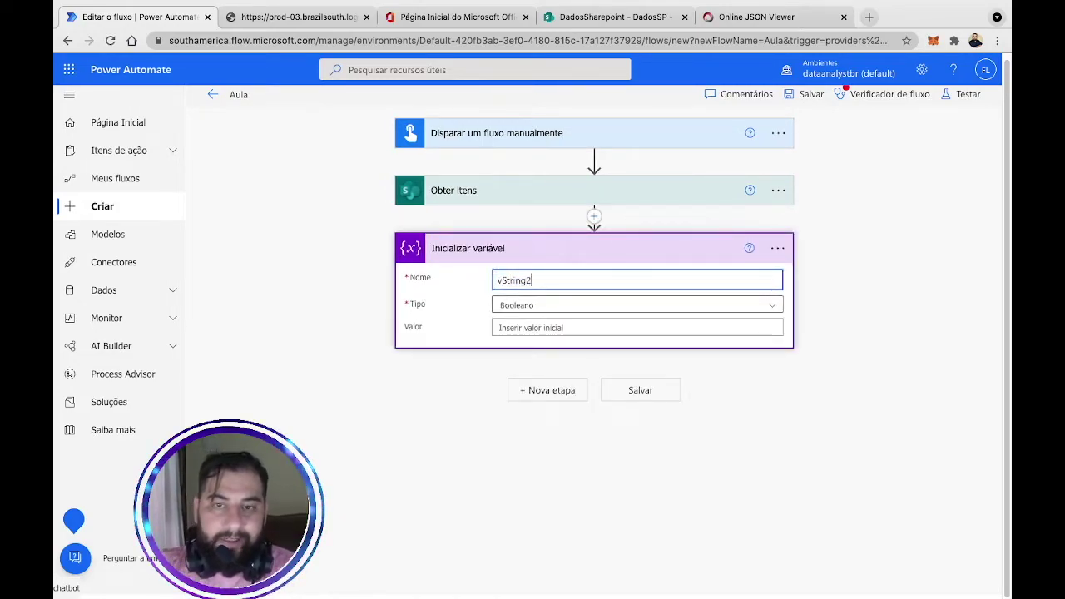
{"action": "left_click", "coordinate": [742, 304]}
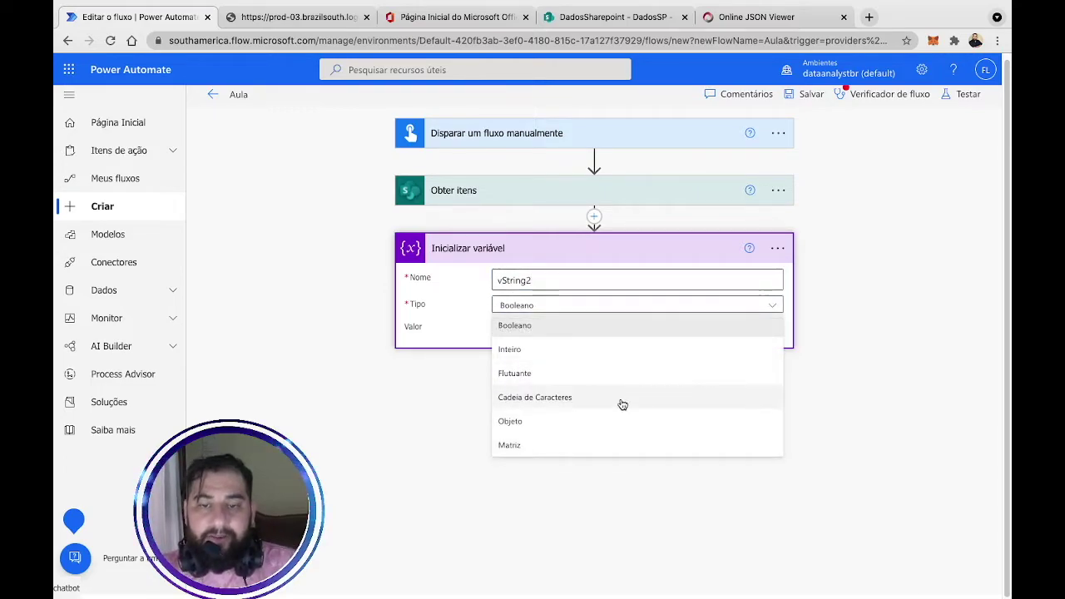
{"action": "left_click", "coordinate": [620, 398]}
Start the initial value expression of vString2 with outputs('Obter_itens')?['body/value'], inserted from the value dynamic content of Obter itens
{"action": "left_click", "coordinate": [594, 326]}
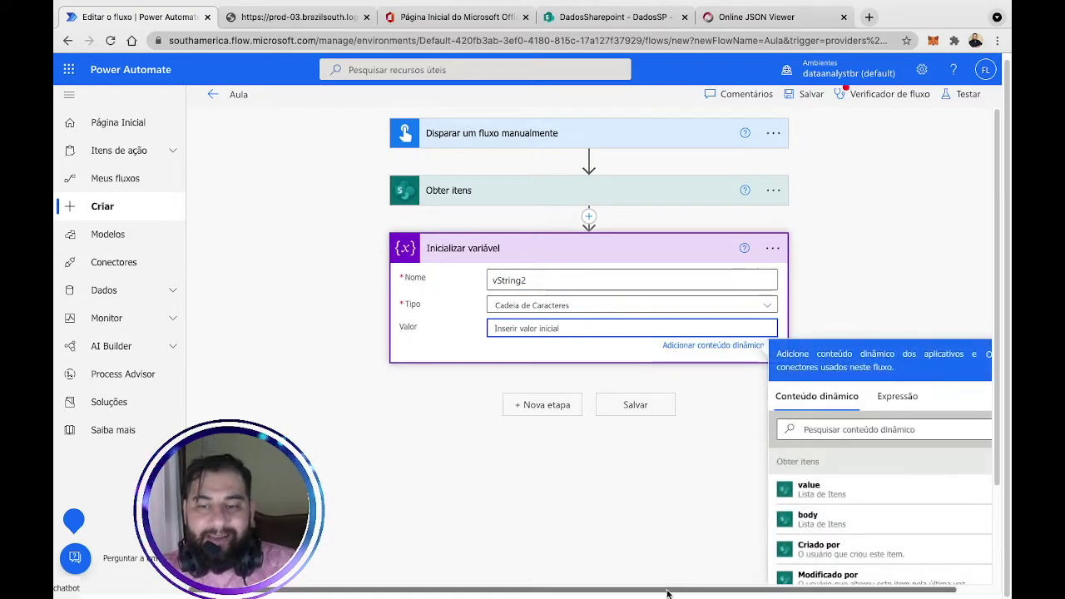
{"action": "left_click", "coordinate": [873, 400]}
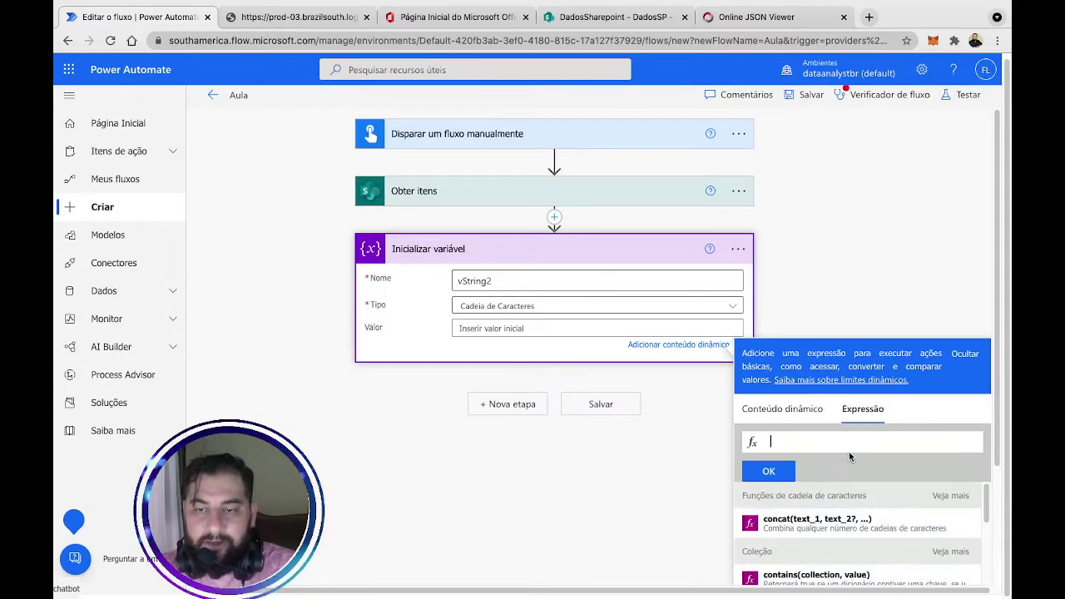
{"action": "type", "text": "a"}
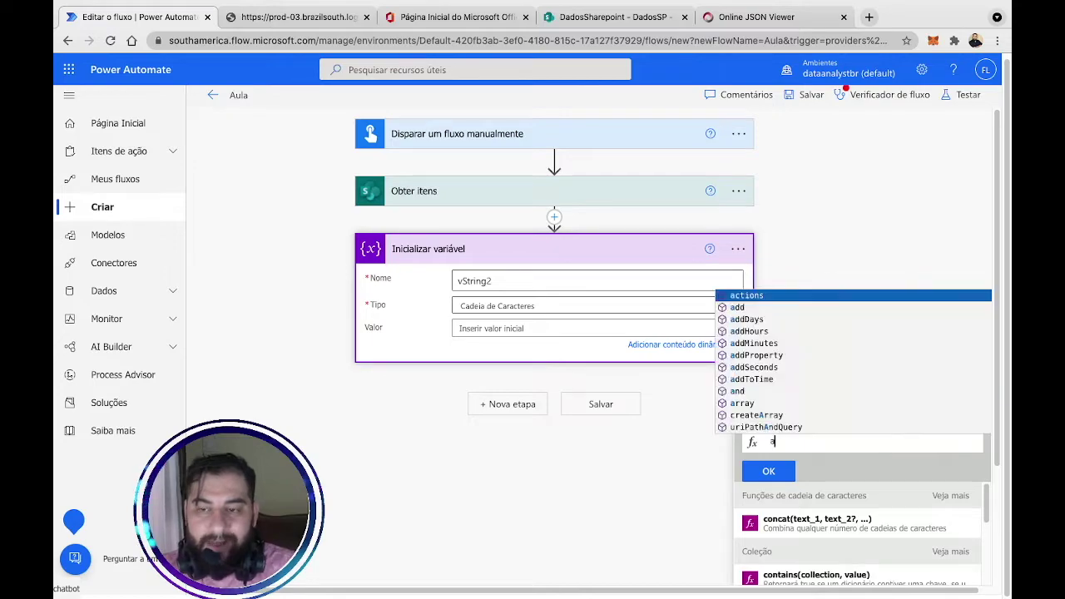
{"action": "left_click", "coordinate": [840, 472]}
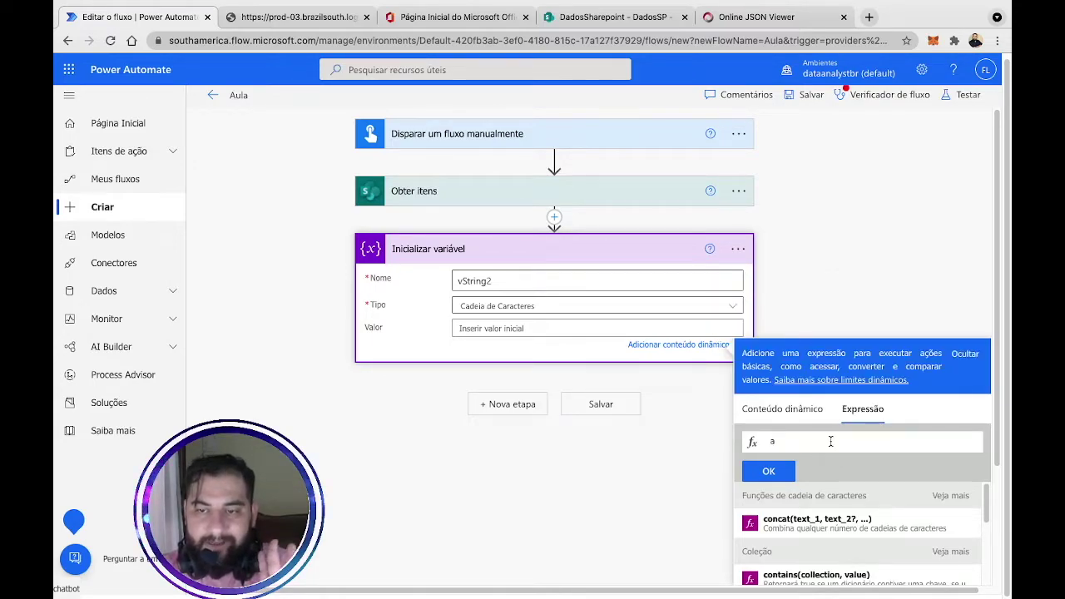
{"action": "left_click", "coordinate": [796, 409]}
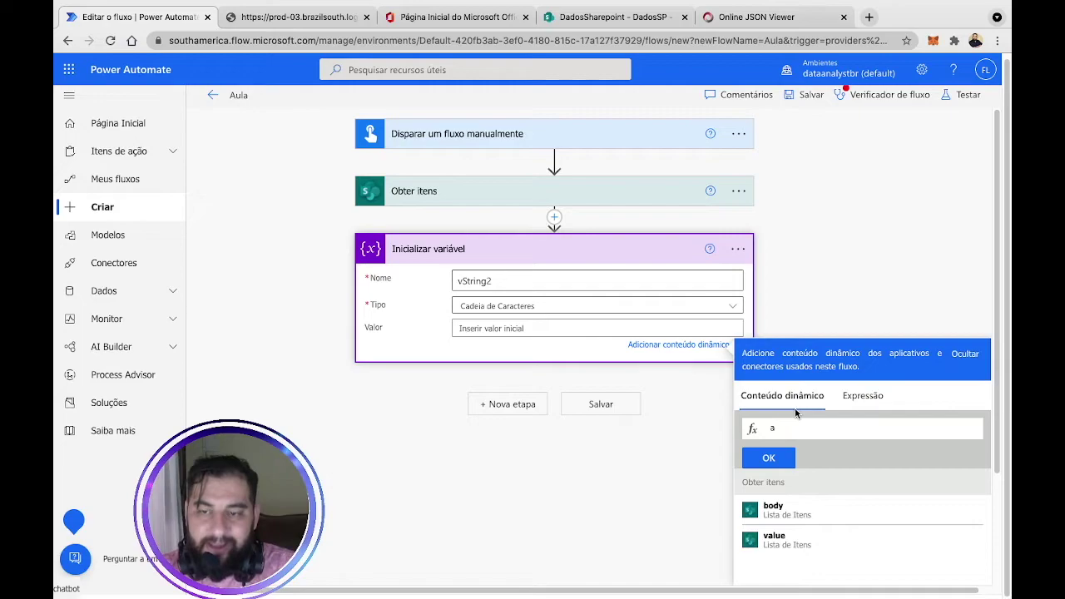
{"action": "scroll", "coordinate": [998, 385], "scroll_direction": "down", "scroll_amount": 1}
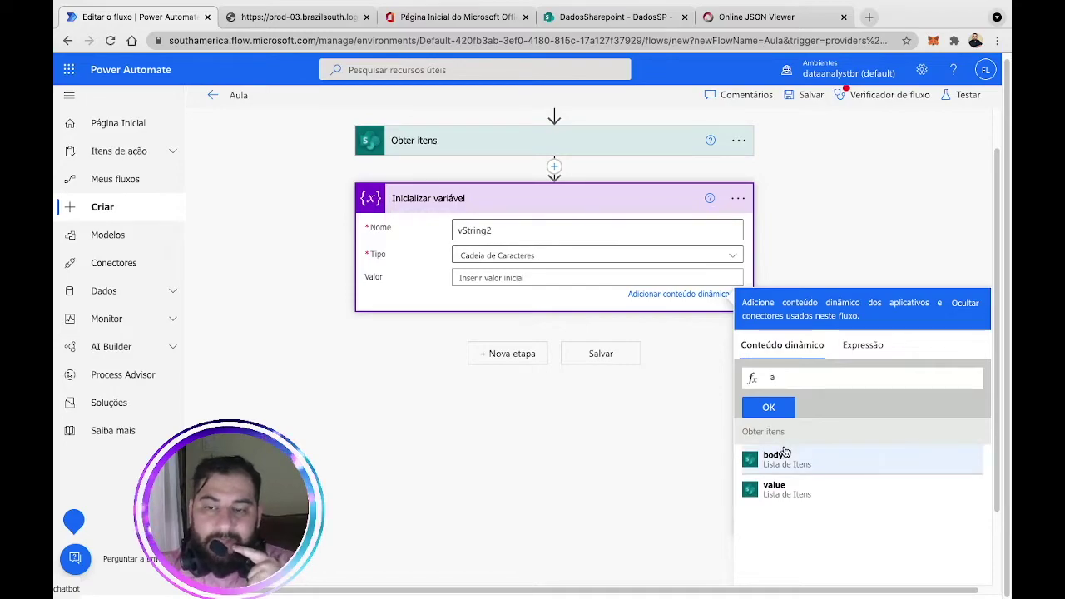
{"action": "left_click", "coordinate": [756, 16]}
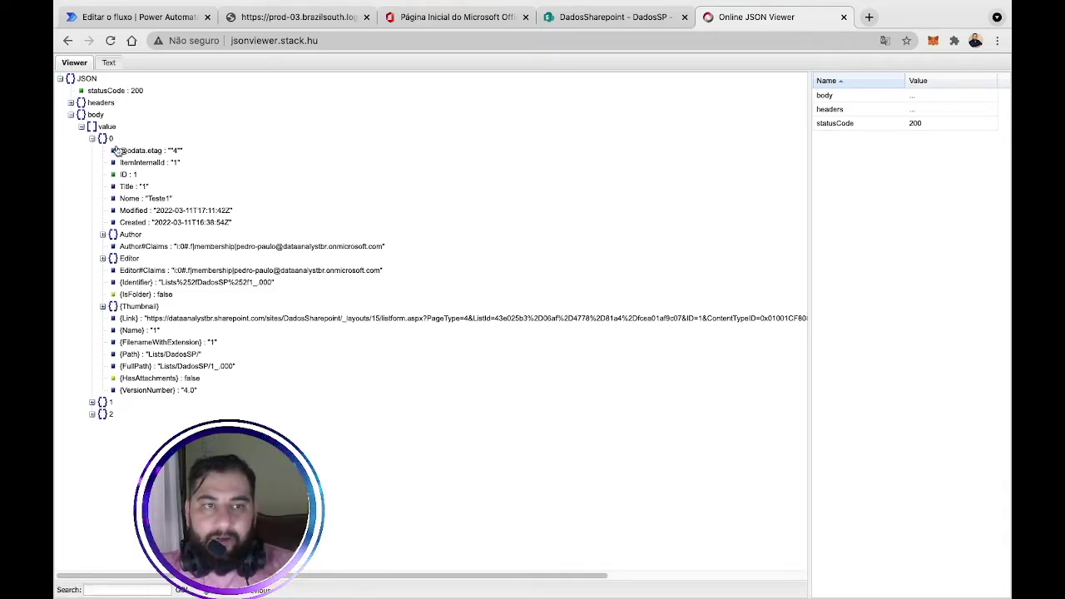
{"action": "left_click", "coordinate": [137, 17]}
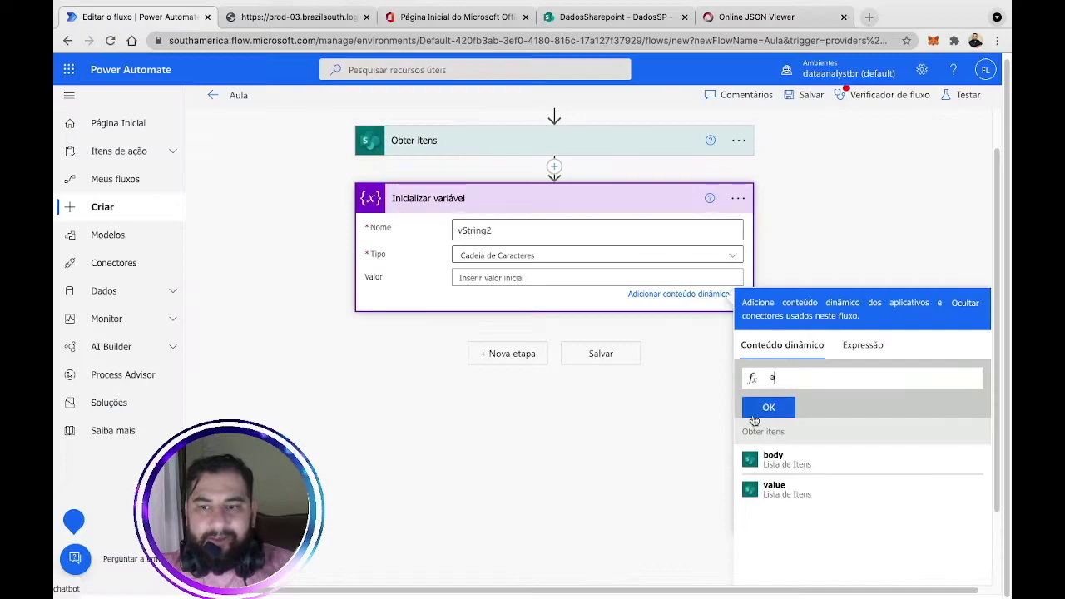
{"action": "left_click", "coordinate": [772, 491]}
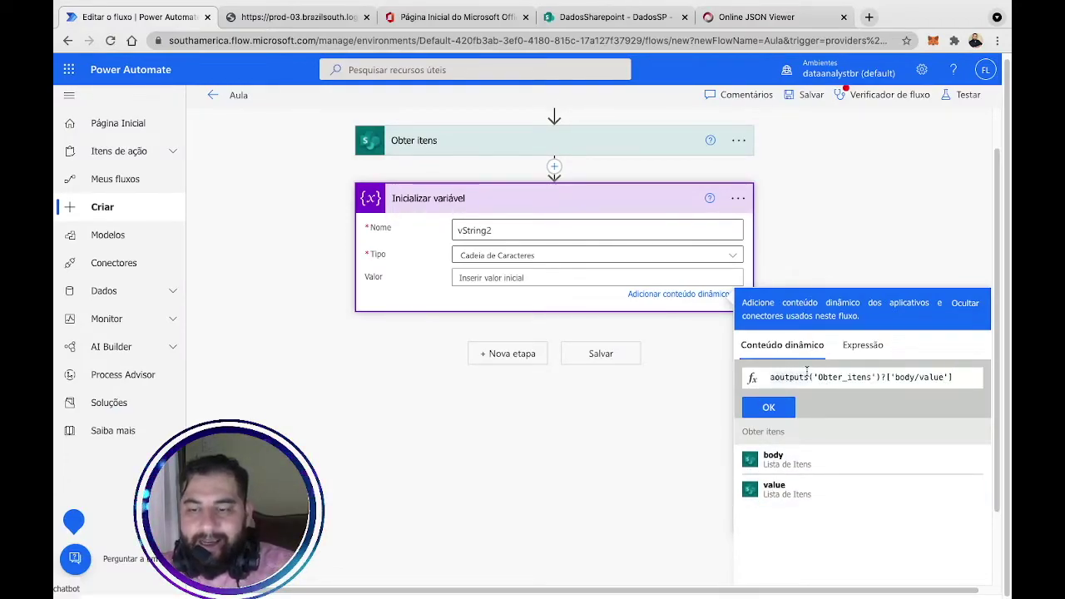
{"action": "left_click", "coordinate": [866, 345]}
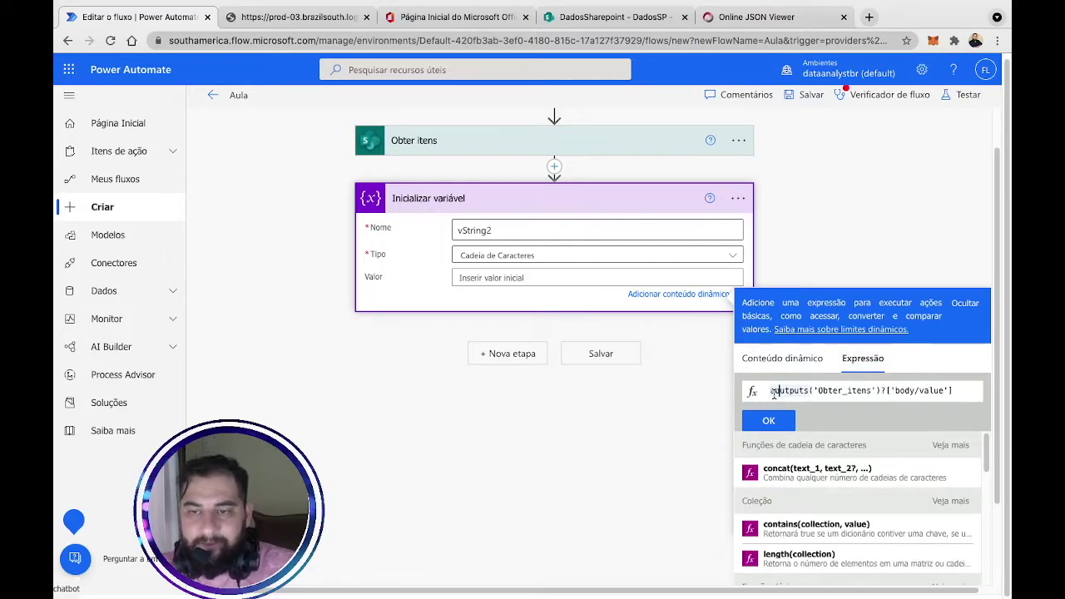
{"action": "left_click", "coordinate": [967, 393]}
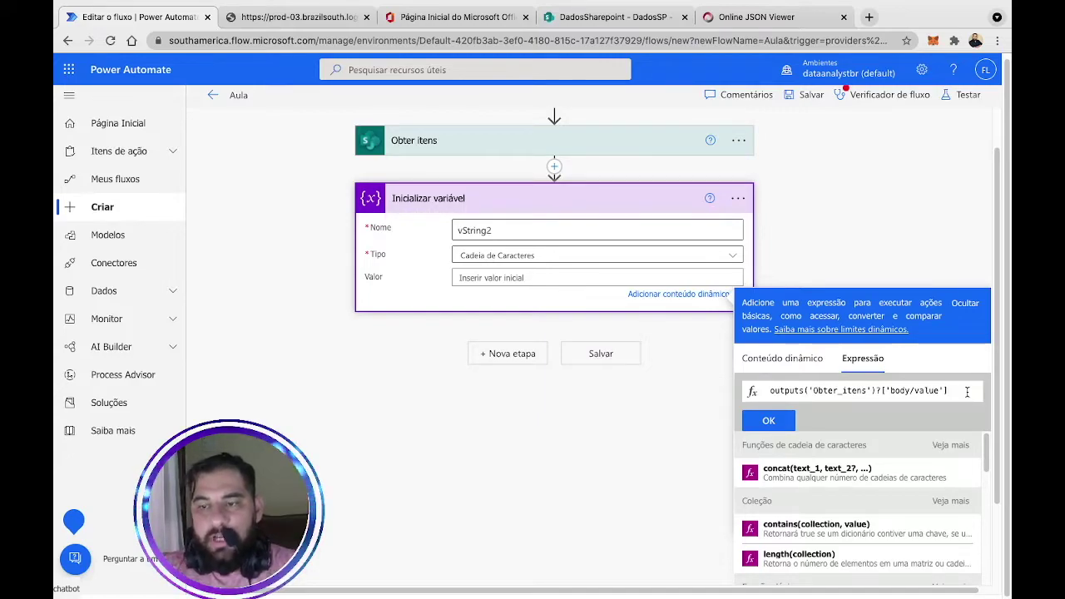
Append ?[0] to the expression to address the first item, consulting the value array in the JSON tree for its index
{"action": "type", "text": "?["}
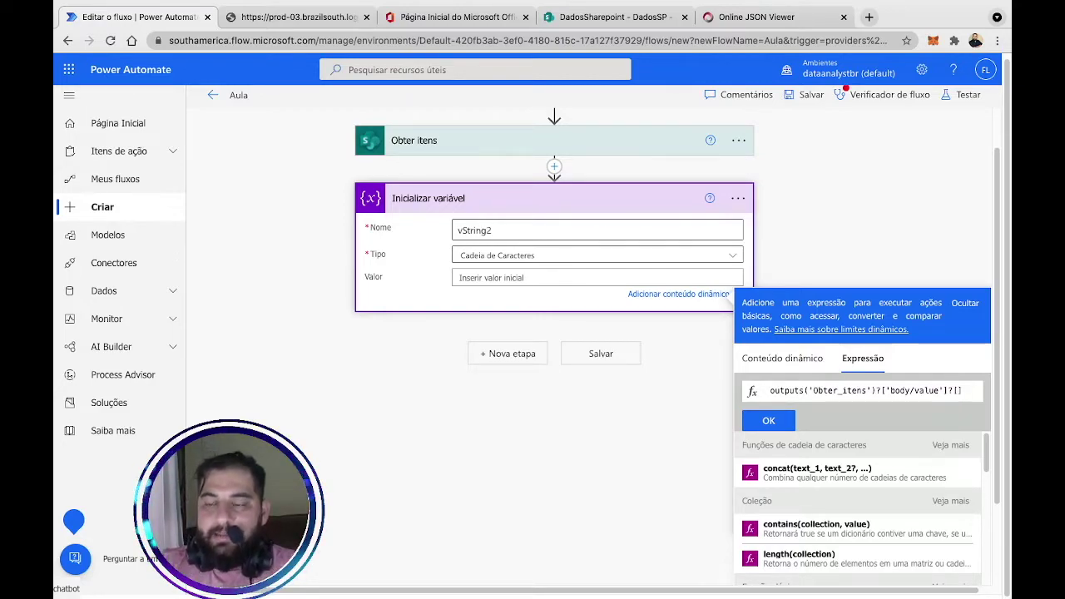
{"action": "left_click", "coordinate": [753, 16]}
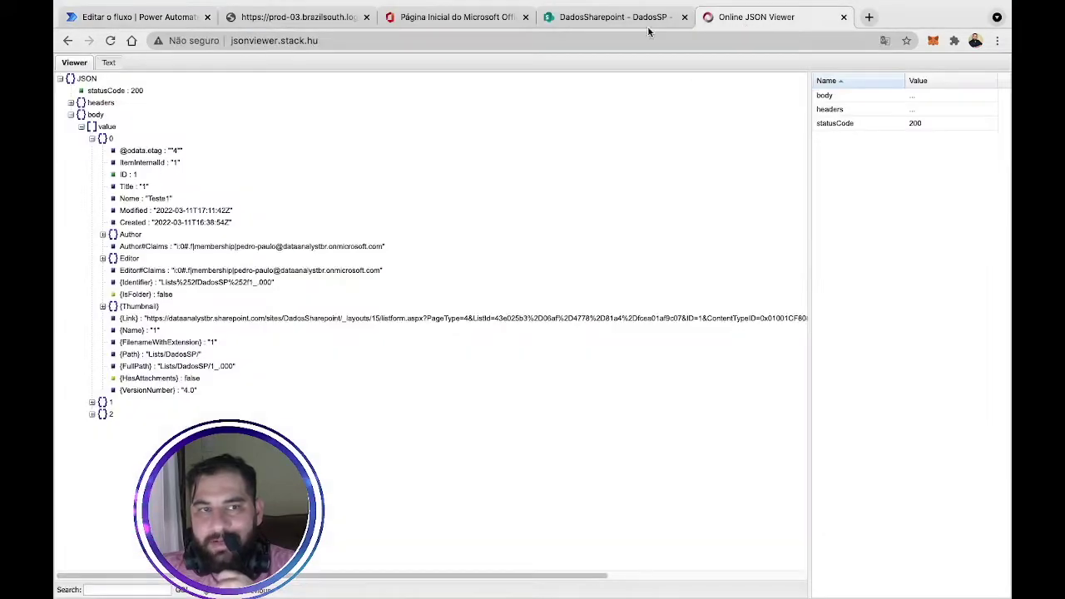
{"action": "left_click", "coordinate": [91, 138]}
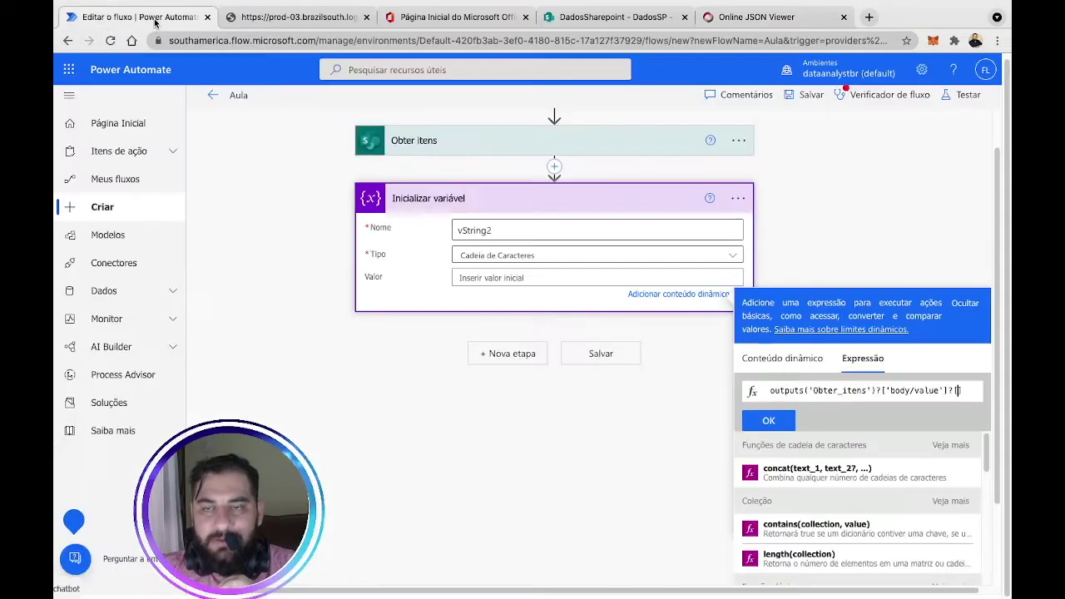
{"action": "left_click", "coordinate": [154, 20]}
{"action": "type", "text": "0"}
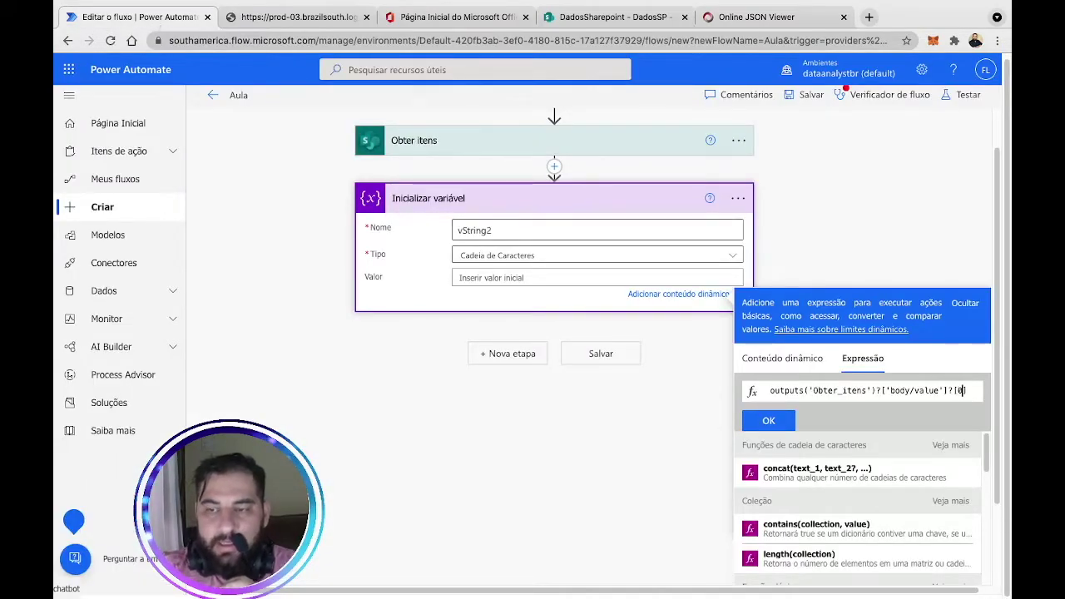
{"action": "type", "text": "]"}
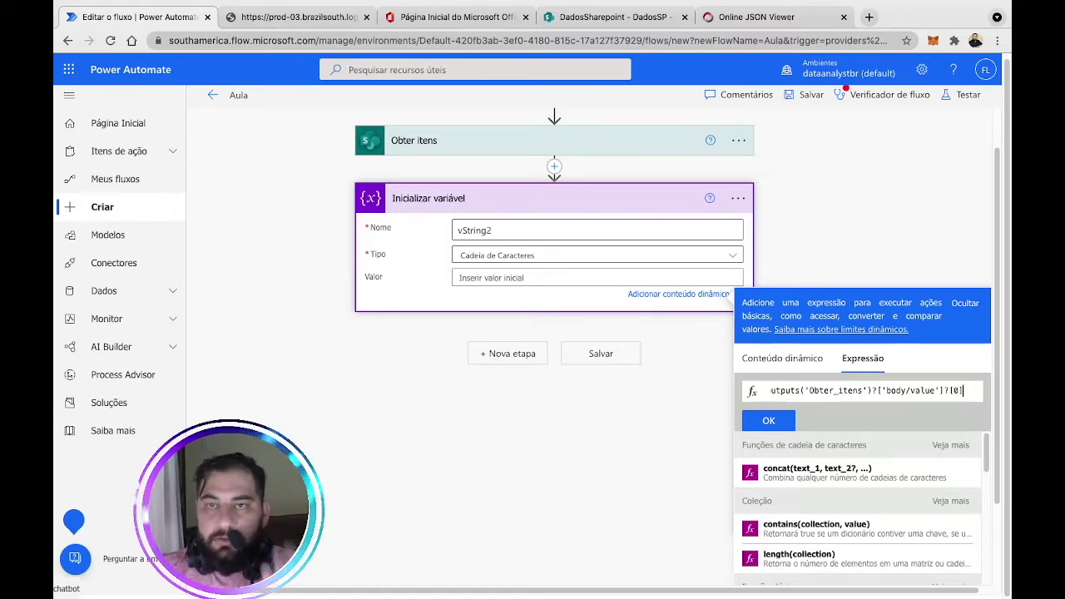
Look up the fields of item 0 in the JSON tree, append ?['Nome'] to the expression and insert it as the variable's value
{"action": "key", "text": "ctrl+shift+Tab"}
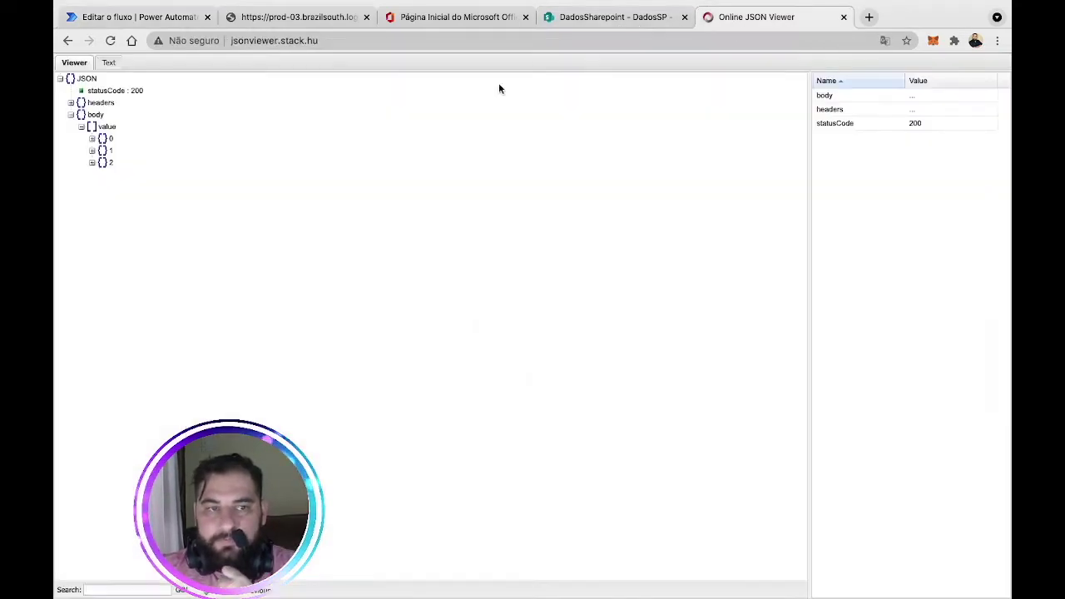
{"action": "left_click", "coordinate": [93, 139]}
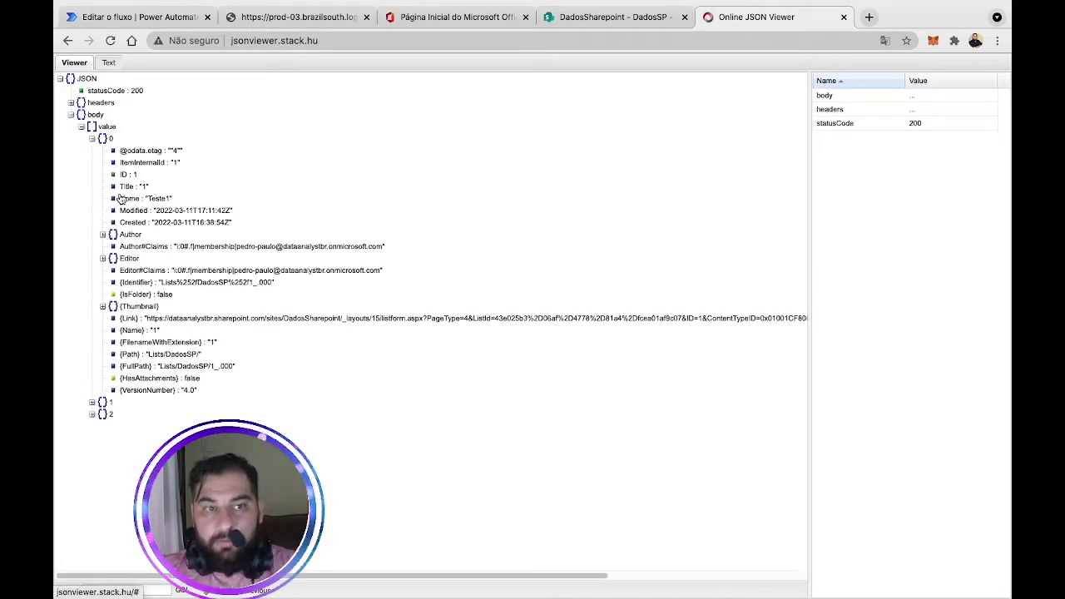
{"action": "left_click", "coordinate": [142, 17]}
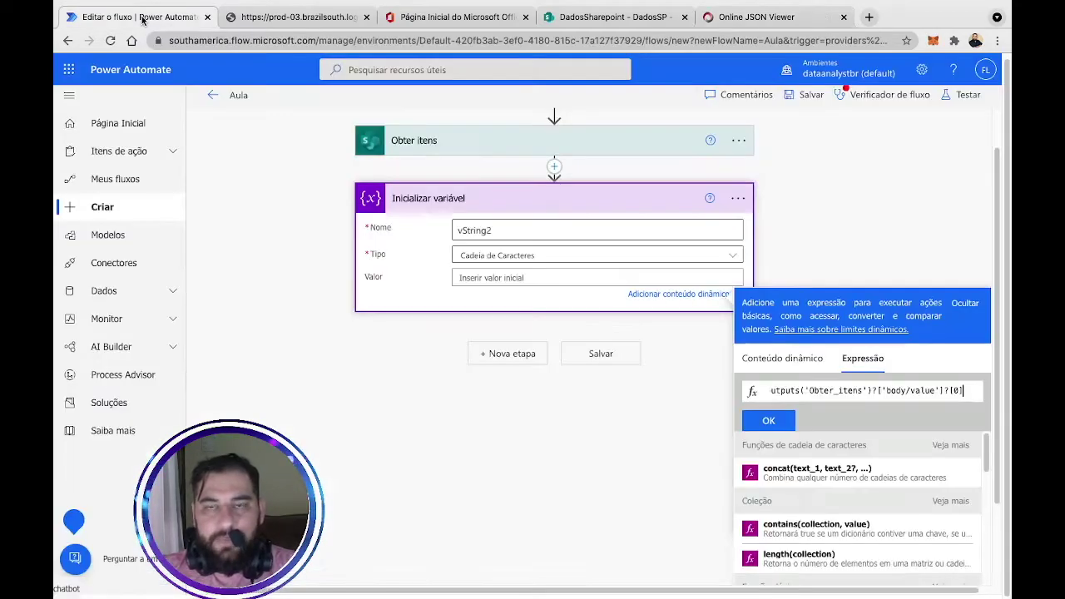
{"action": "type", "text": "?"}
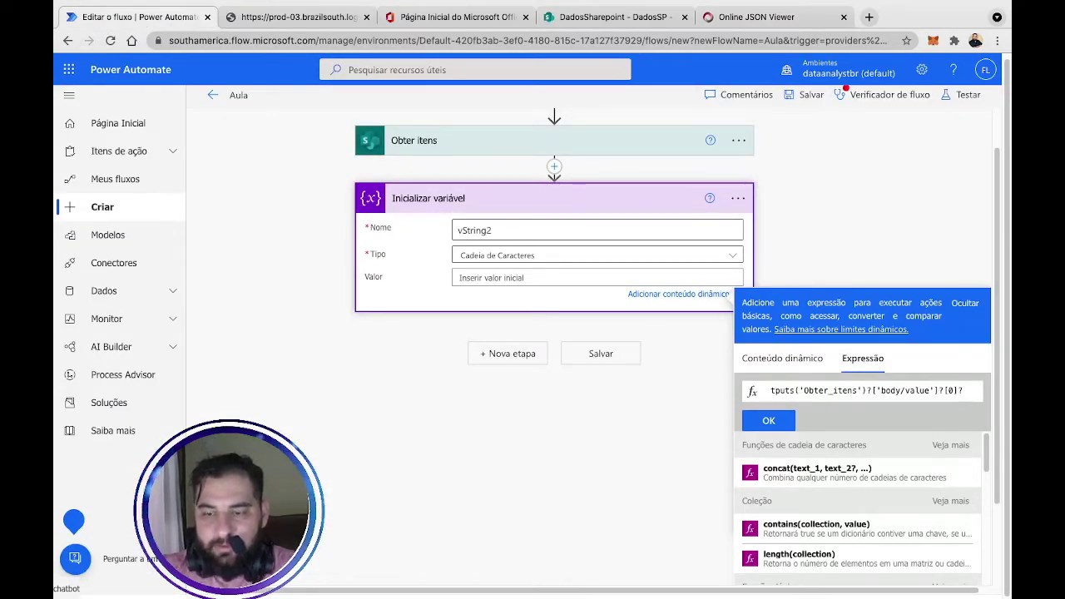
{"action": "type", "text": "['"}
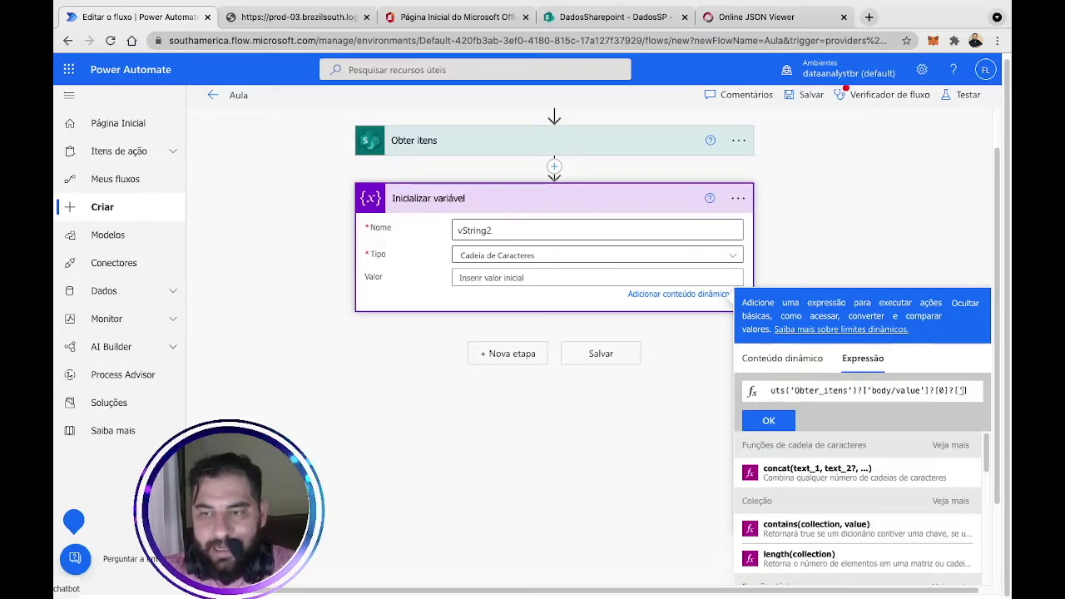
{"action": "type", "text": "Nome"}
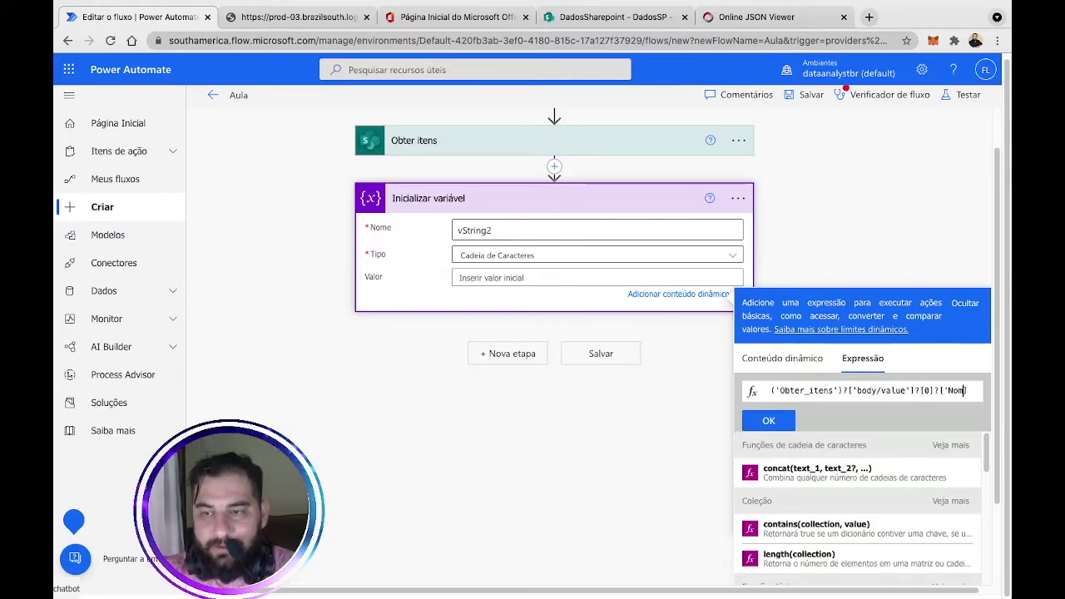
{"action": "type", "text": "']"}
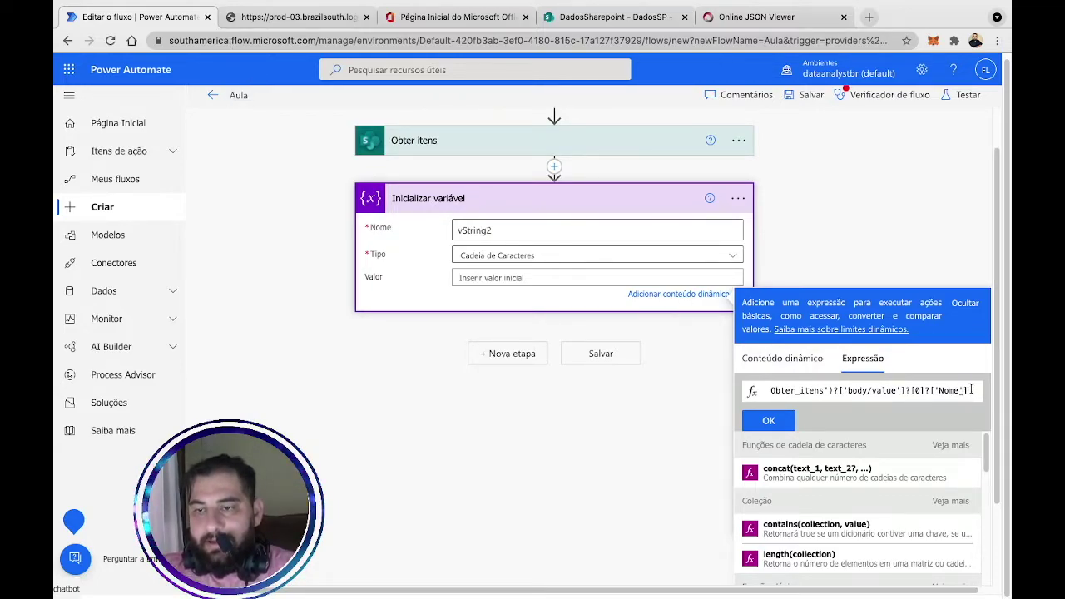
{"action": "left_click", "coordinate": [771, 423]}
{"action": "left_click", "coordinate": [522, 279]}
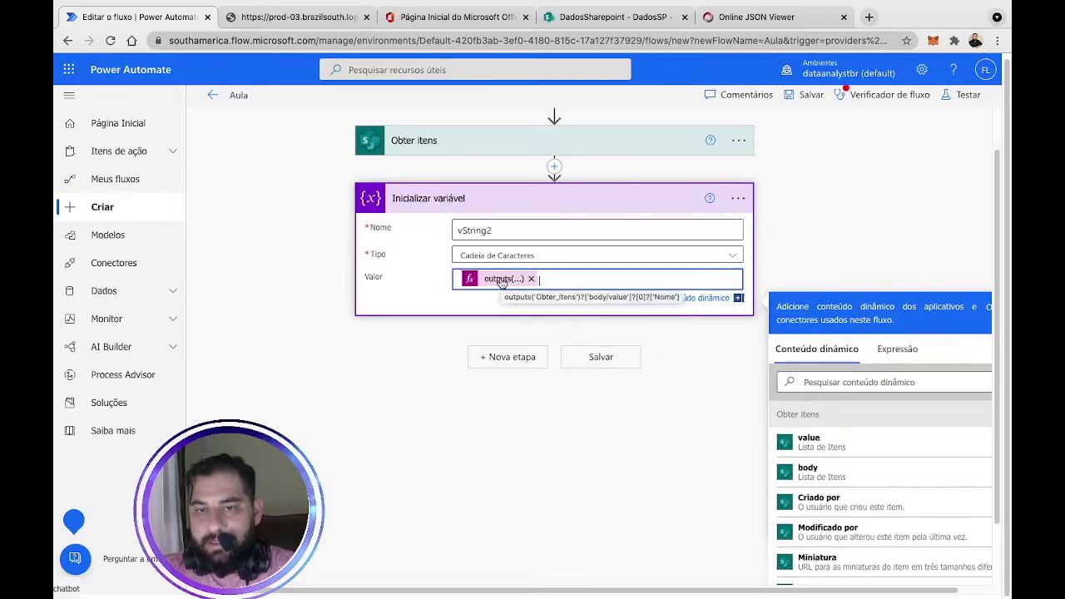
Save the Aula flow and run a manual test of it
{"action": "left_click", "coordinate": [964, 94]}
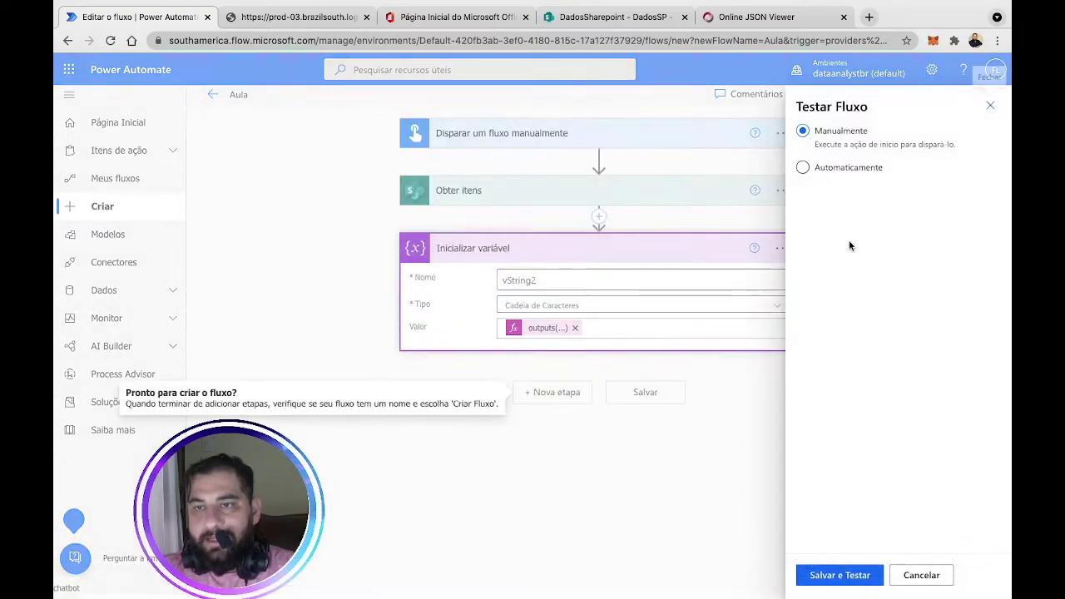
{"action": "left_click", "coordinate": [829, 575]}
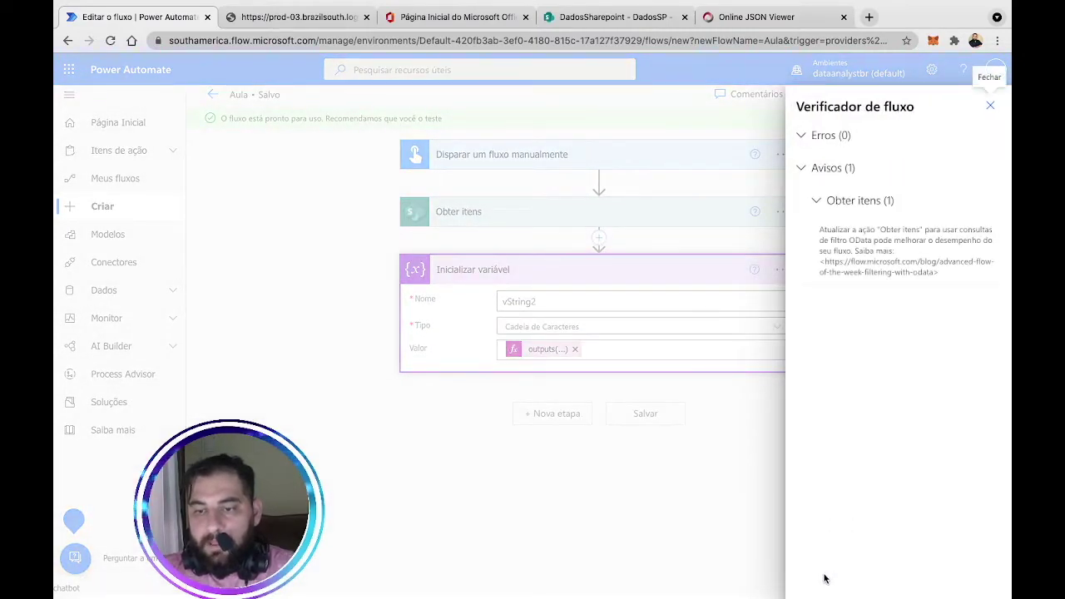
{"action": "left_click", "coordinate": [992, 107]}
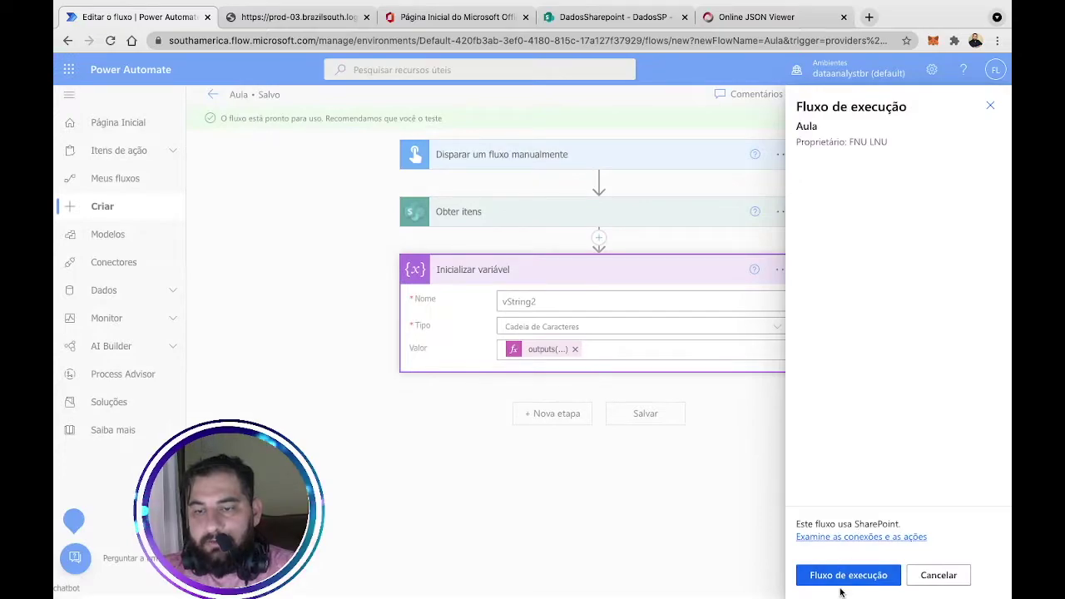
{"action": "left_click", "coordinate": [845, 583]}
{"action": "left_click", "coordinate": [844, 580]}
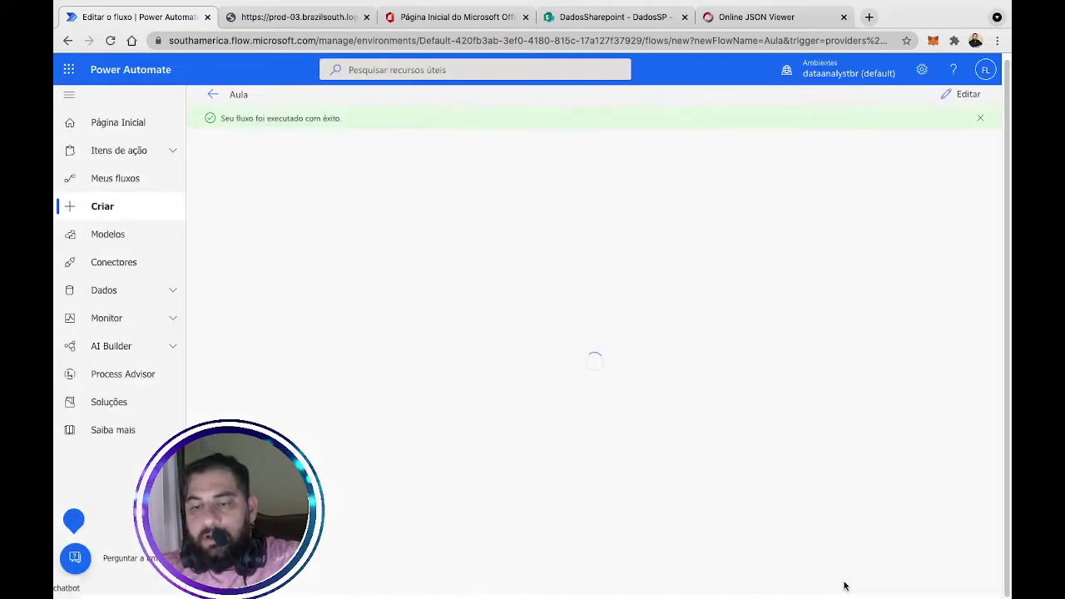
Check the value of vString2 in the run's Inicializar variável step against the Nome field of item 0 in the JSON tree
{"action": "left_click", "coordinate": [671, 278]}
{"action": "left_click_drag", "start_coordinate": [494, 460], "coordinate": [411, 469]}
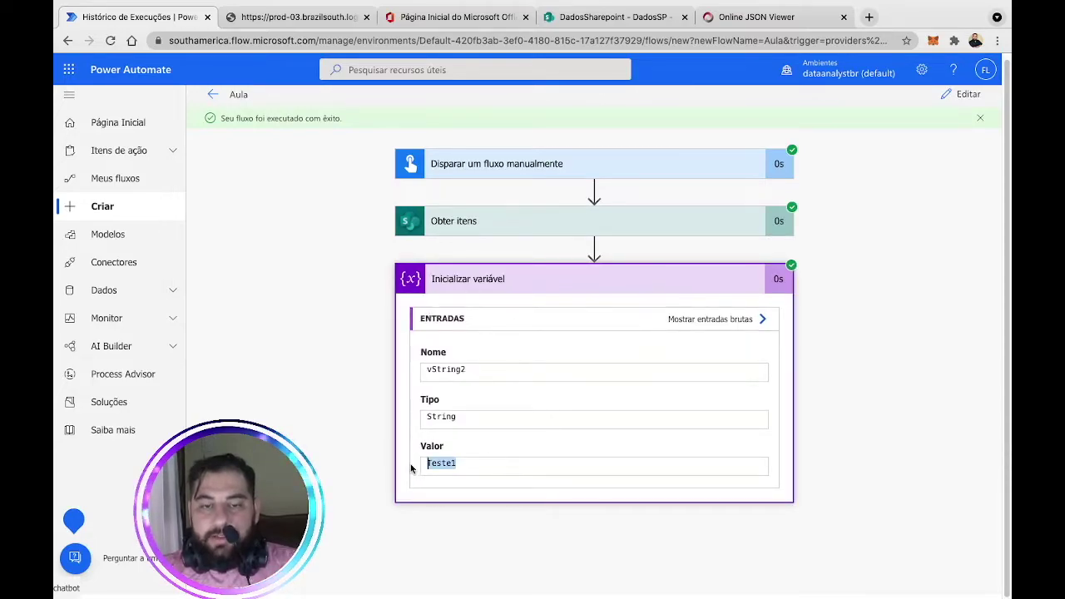
{"action": "left_click", "coordinate": [762, 20]}
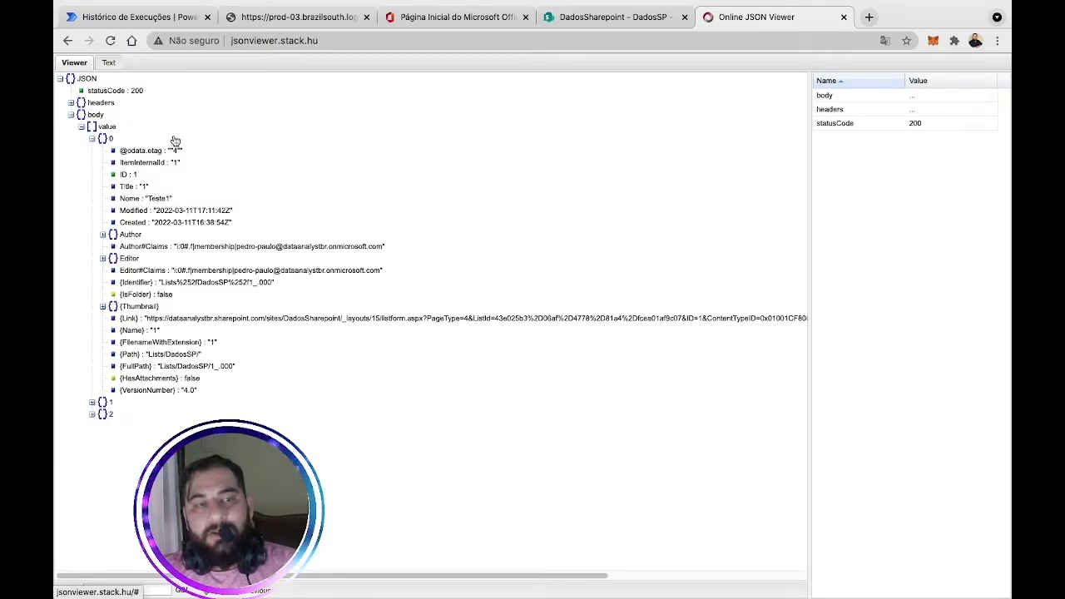
{"action": "left_click", "coordinate": [175, 25]}
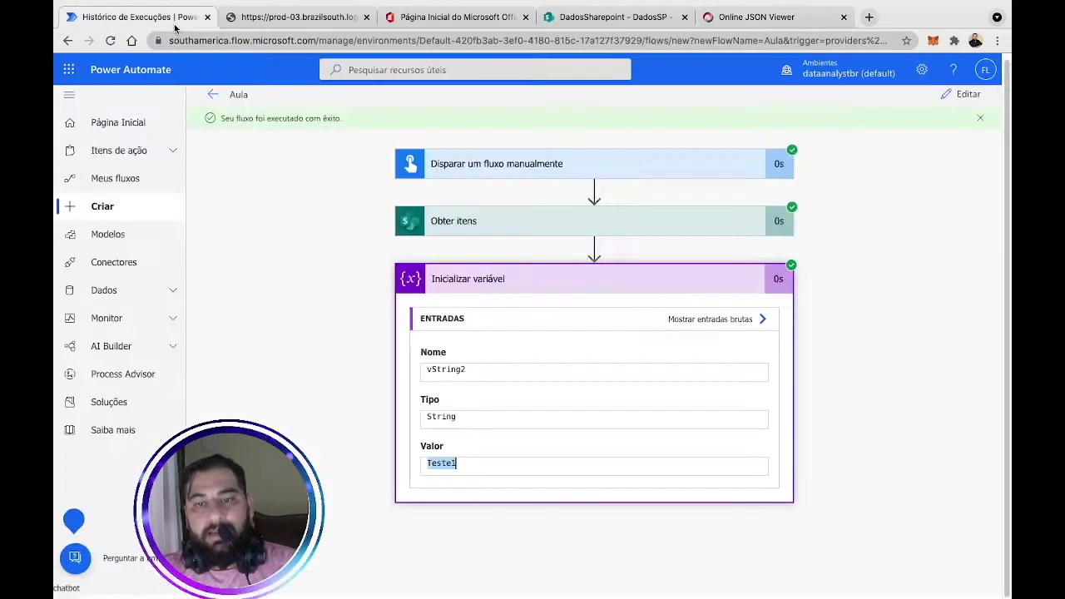
Reopen the flow for editing and compare the outputs expression in the Valor field with the JSON structure
{"action": "left_click", "coordinate": [969, 94]}
{"action": "left_click", "coordinate": [527, 331]}
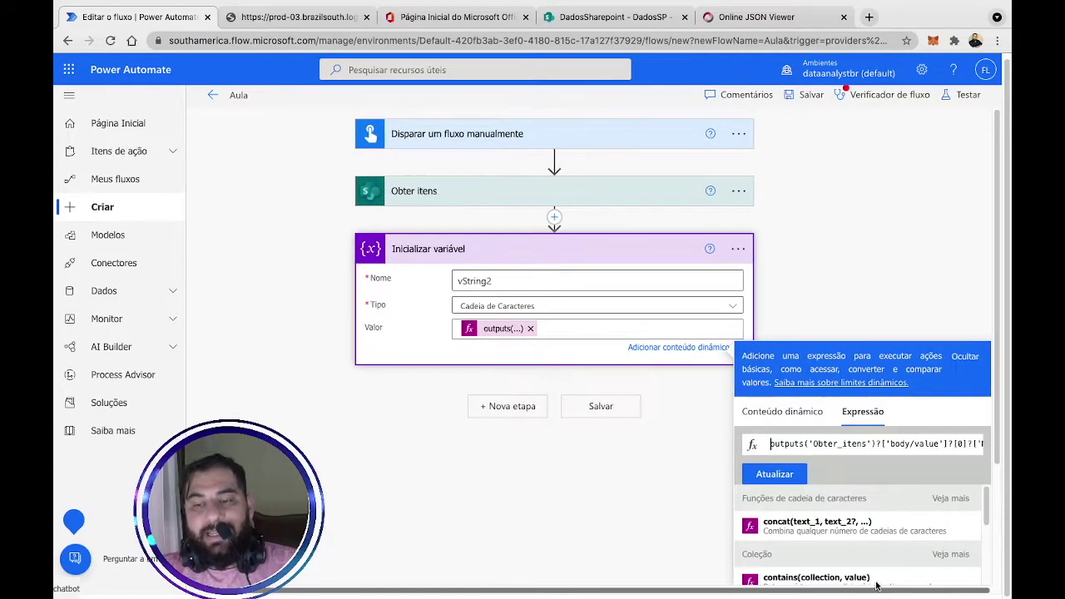
{"action": "left_click", "coordinate": [766, 18]}
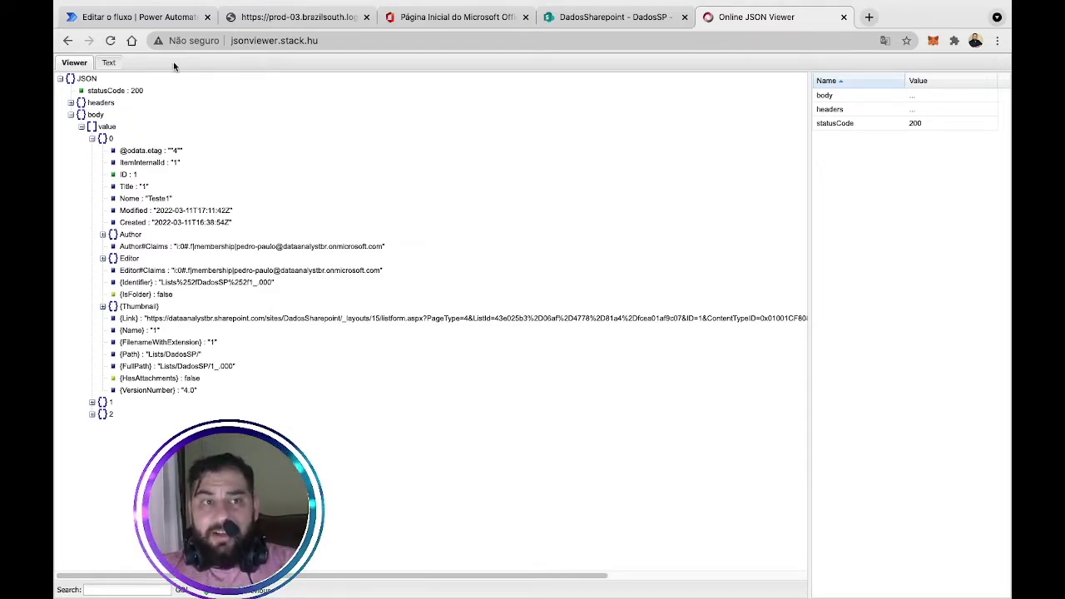
{"action": "left_click", "coordinate": [173, 19]}
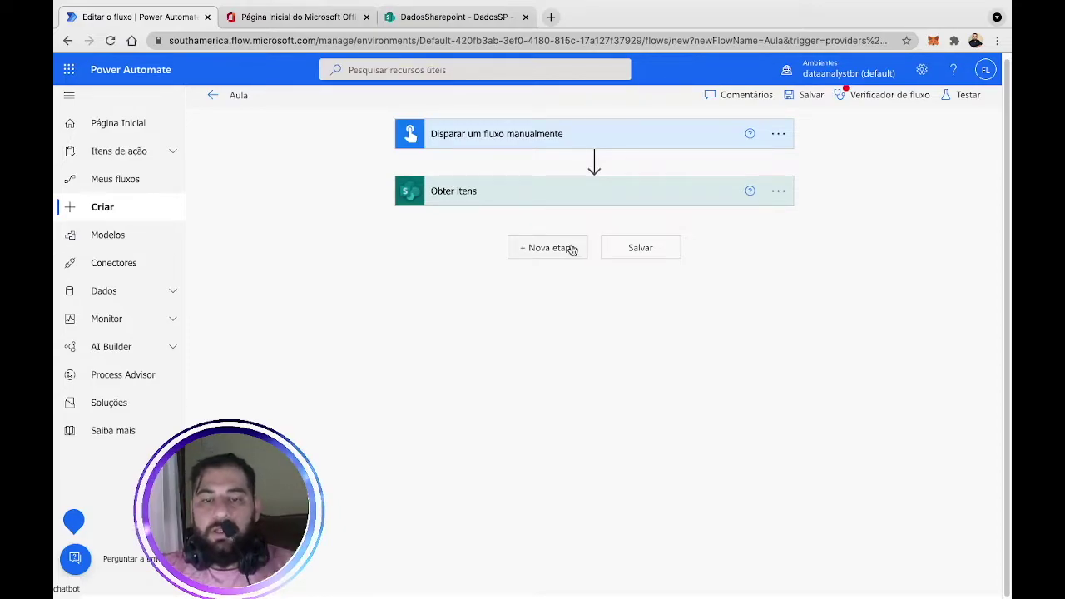
Add an Aplicar a cada loop after Obter itens and set its input to the value output of Obter itens
{"action": "left_click", "coordinate": [573, 250]}
{"action": "left_click", "coordinate": [435, 361]}
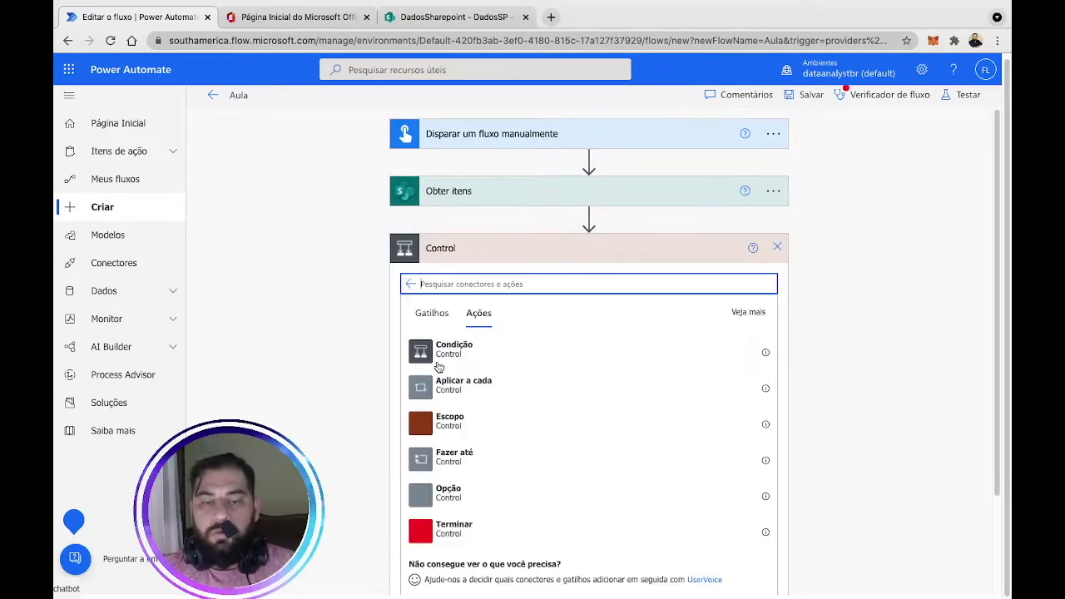
{"action": "left_click", "coordinate": [461, 389]}
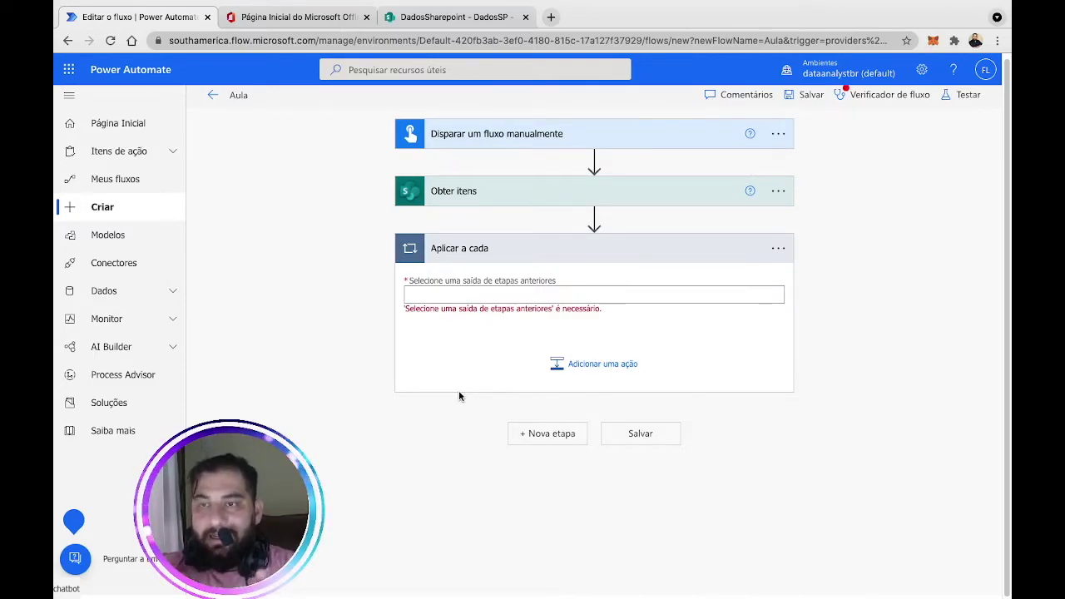
{"action": "left_click", "coordinate": [474, 291]}
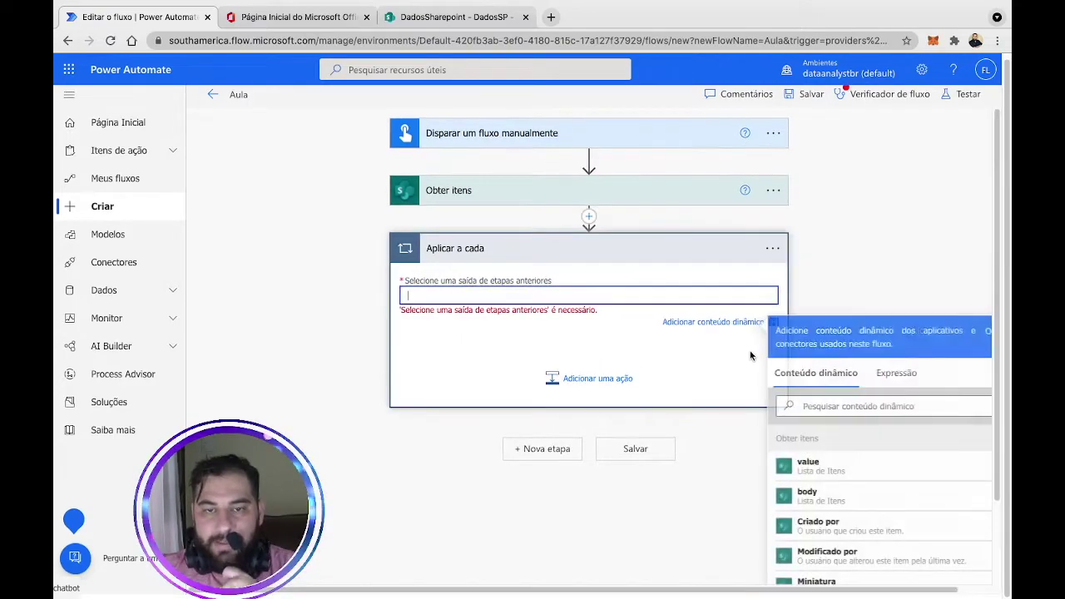
{"action": "left_click", "coordinate": [878, 466]}
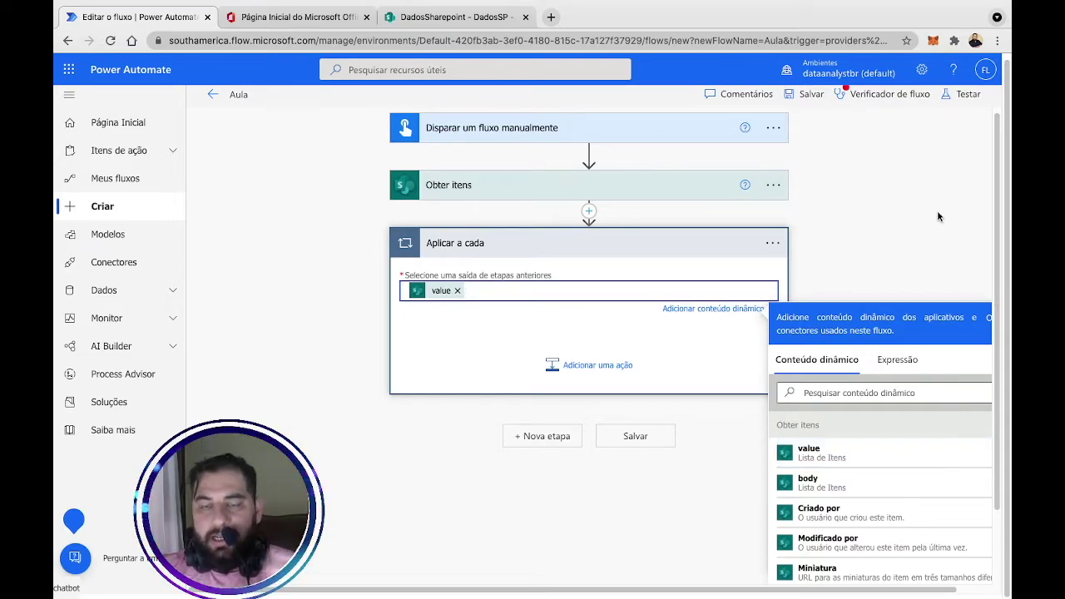
Check the columns of the DadosSP list and add the SharePoint action Atualizar item inside the Aplicar a cada loop
{"action": "left_click", "coordinate": [610, 371]}
{"action": "left_click", "coordinate": [603, 367]}
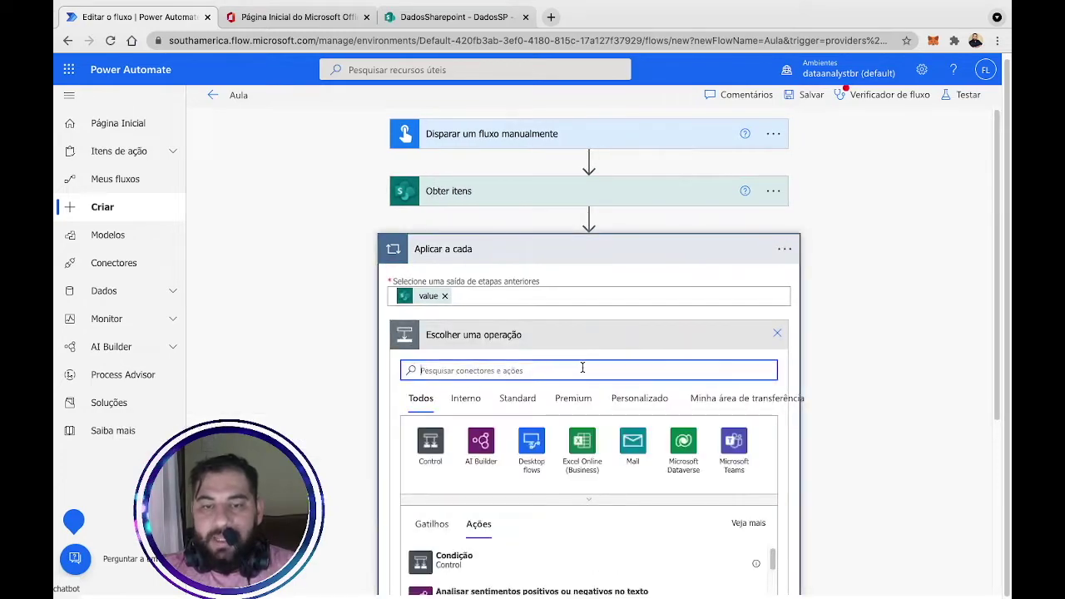
{"action": "type", "text": "sharepo"}
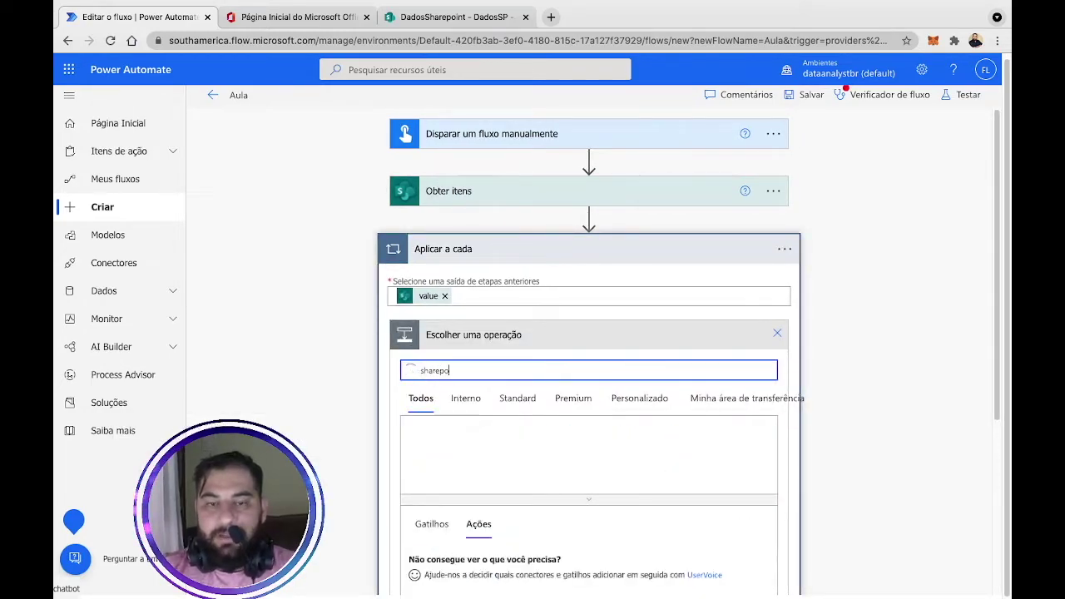
{"action": "left_click", "coordinate": [441, 457]}
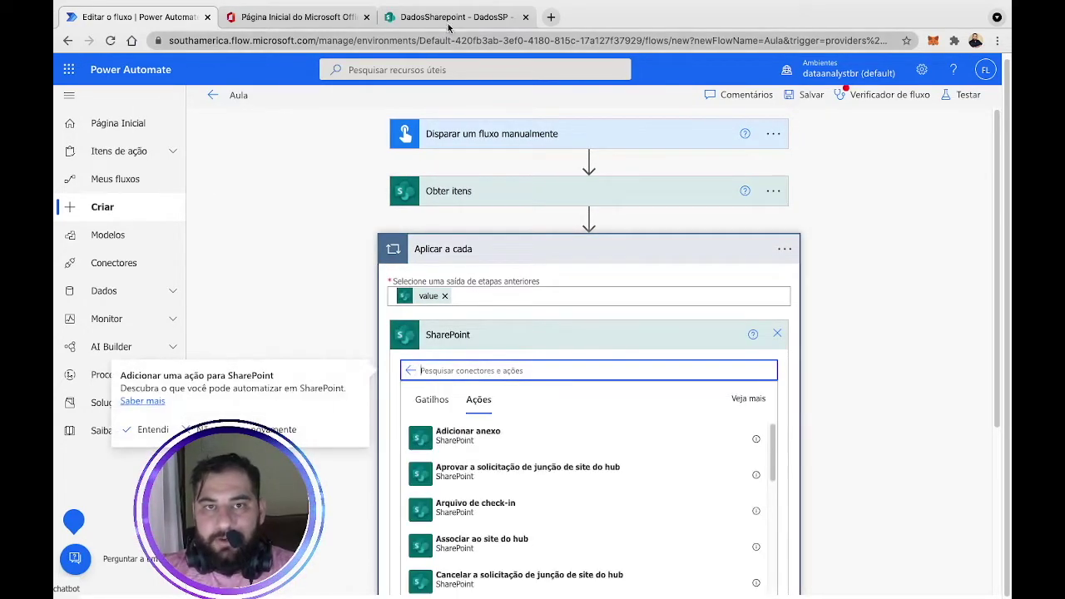
{"action": "left_click", "coordinate": [450, 18]}
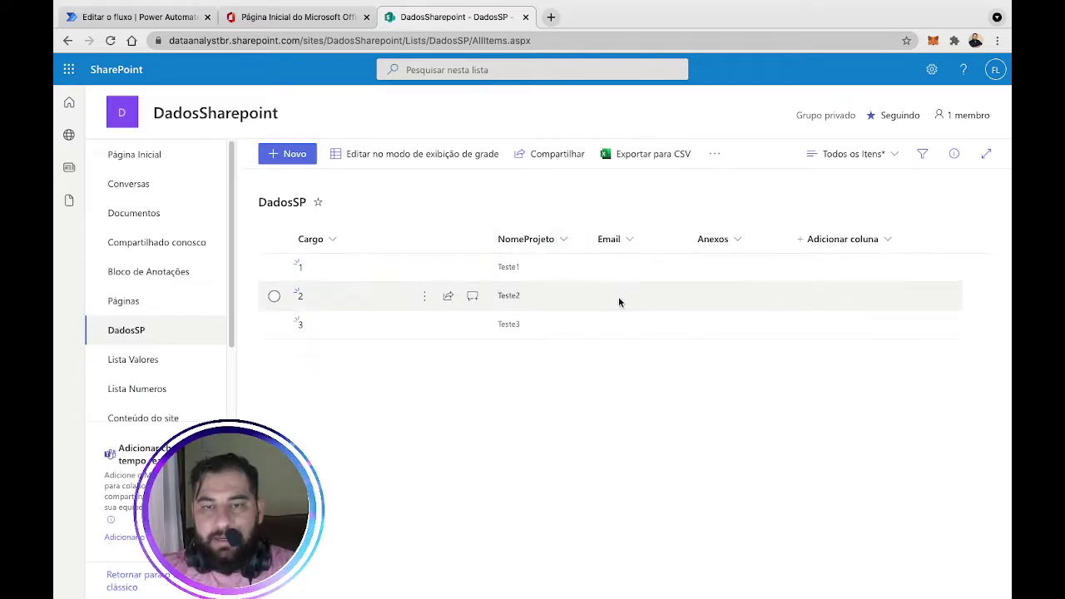
{"action": "left_click", "coordinate": [133, 16]}
{"action": "scroll", "coordinate": [871, 377], "scroll_direction": "down", "scroll_amount": 2}
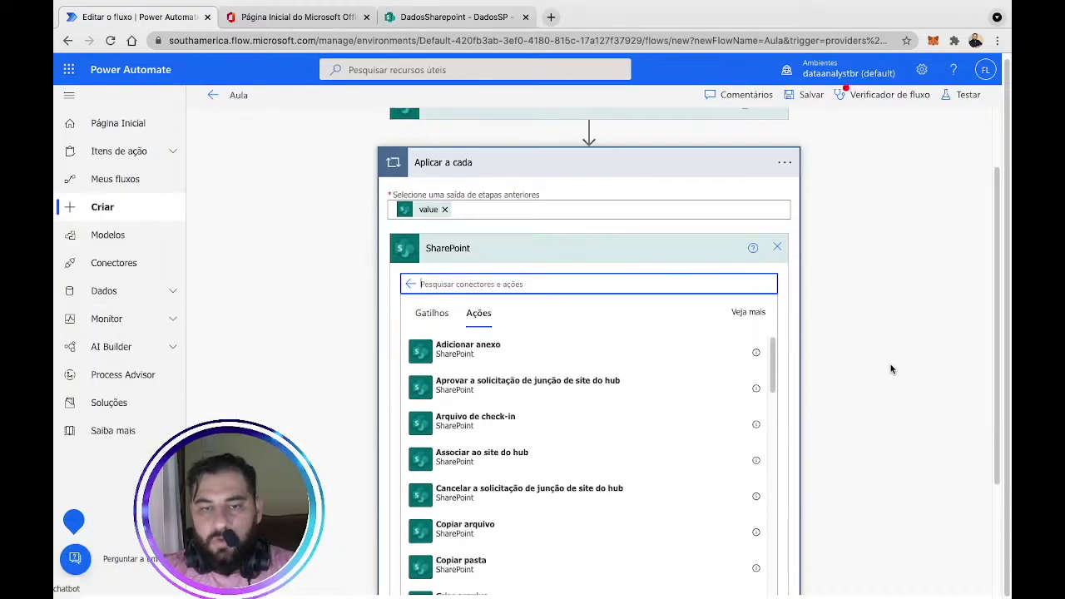
{"action": "scroll", "coordinate": [748, 391], "scroll_direction": "down", "scroll_amount": 1}
{"action": "scroll", "coordinate": [671, 411], "scroll_direction": "down", "scroll_amount": 3}
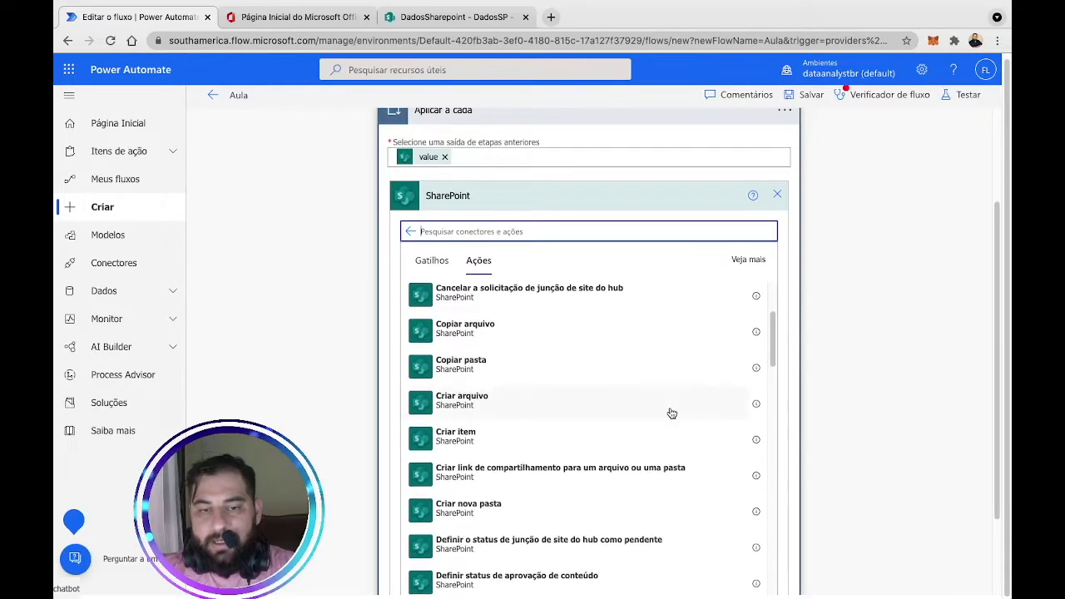
{"action": "scroll", "coordinate": [540, 395], "scroll_direction": "down", "scroll_amount": 5}
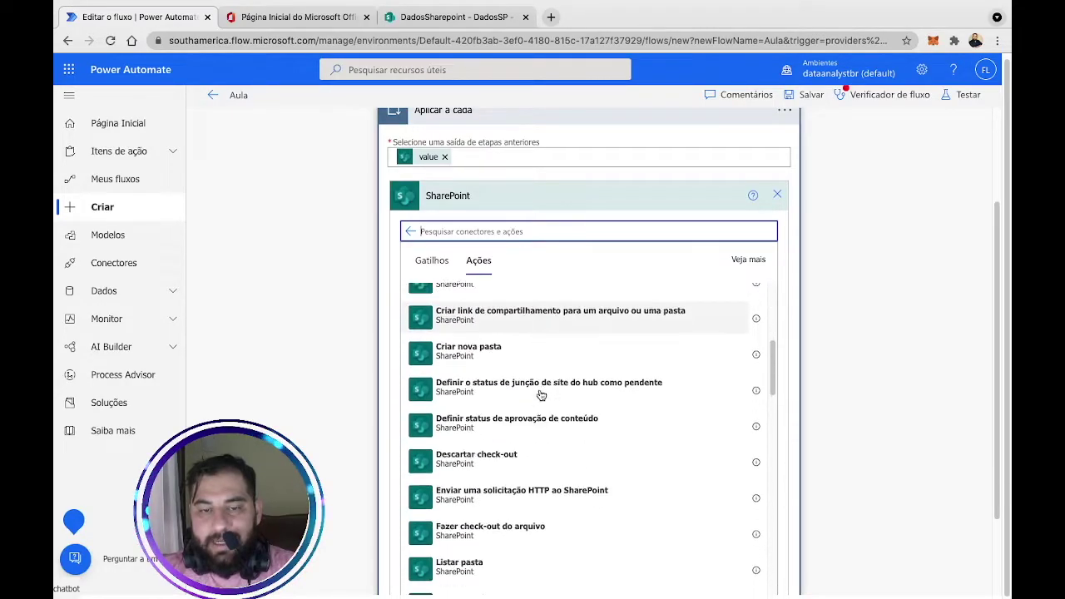
{"action": "scroll", "coordinate": [567, 422], "scroll_direction": "down", "scroll_amount": 7}
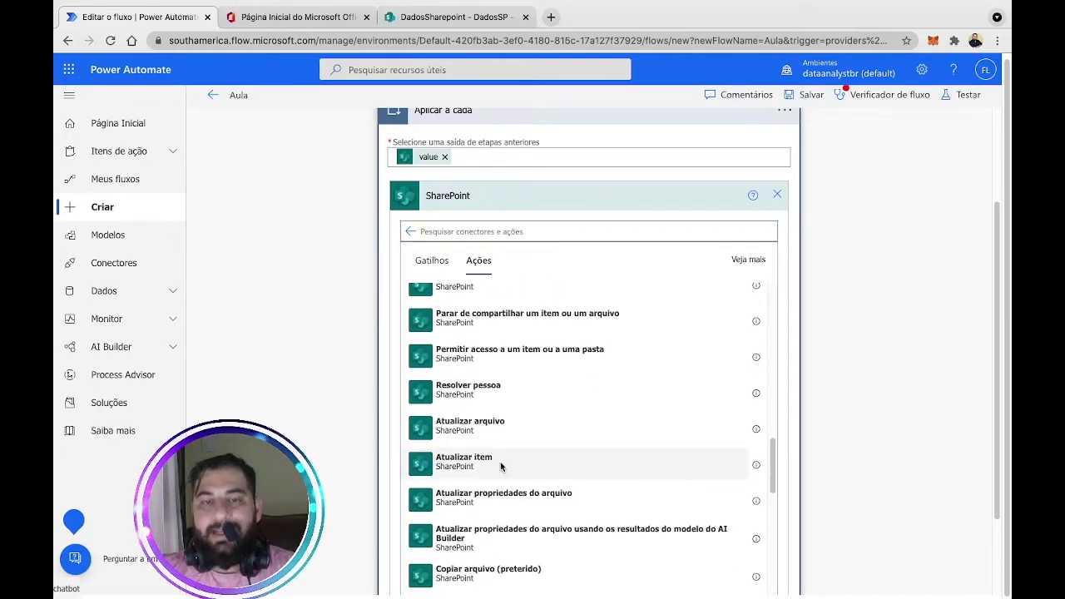
{"action": "left_click", "coordinate": [502, 463]}
Point Atualizar item to the DadosSharepoint site and the DadosSP list, with the ID from Obter itens as its ID
{"action": "left_click", "coordinate": [764, 370]}
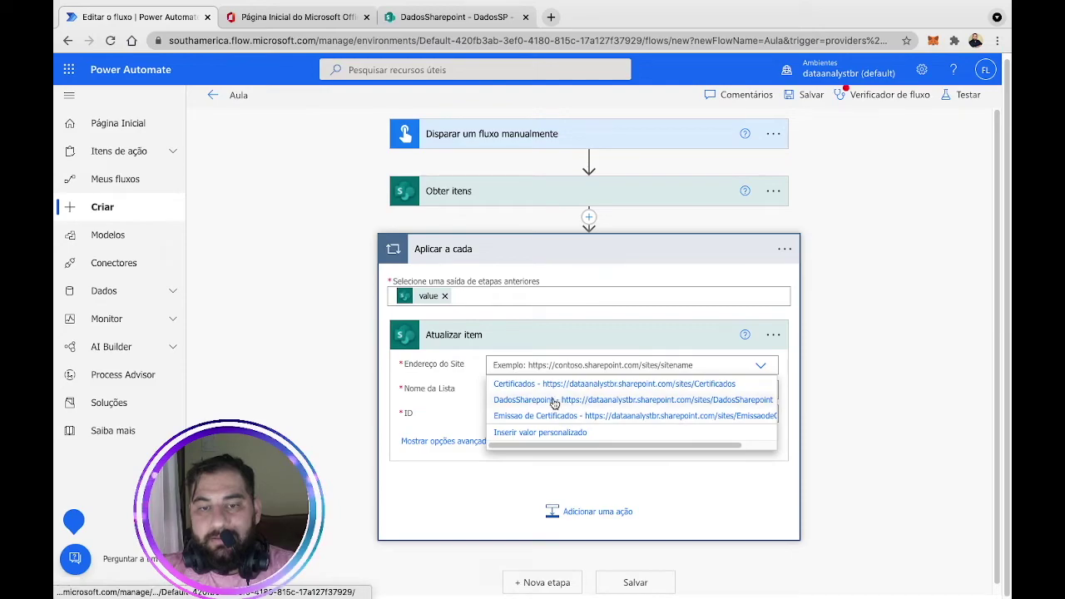
{"action": "left_click", "coordinate": [554, 403]}
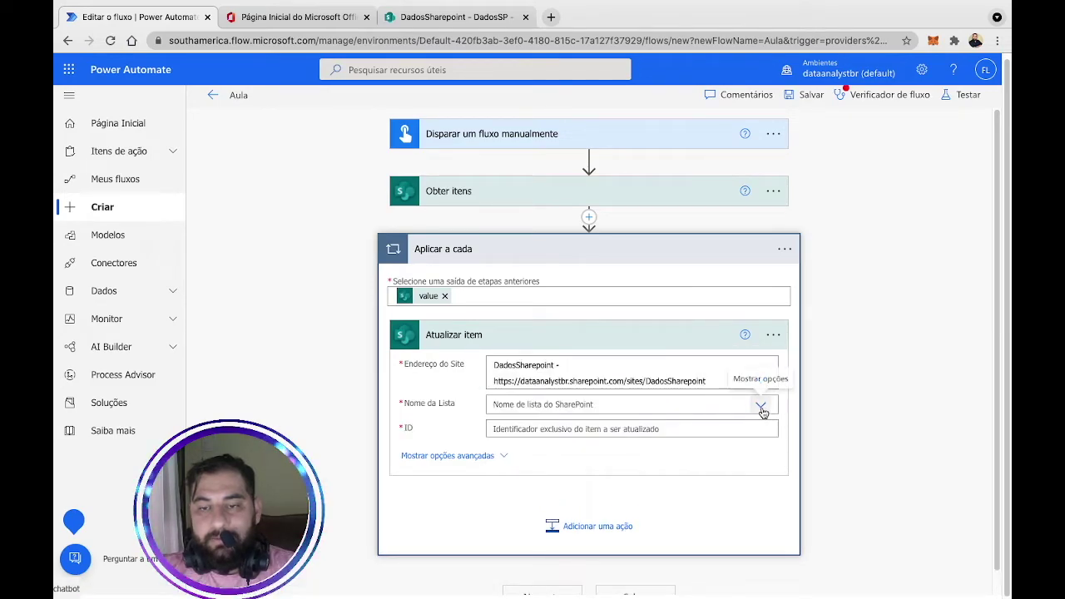
{"action": "left_click", "coordinate": [762, 405]}
{"action": "left_click", "coordinate": [546, 424]}
{"action": "left_click", "coordinate": [665, 429]}
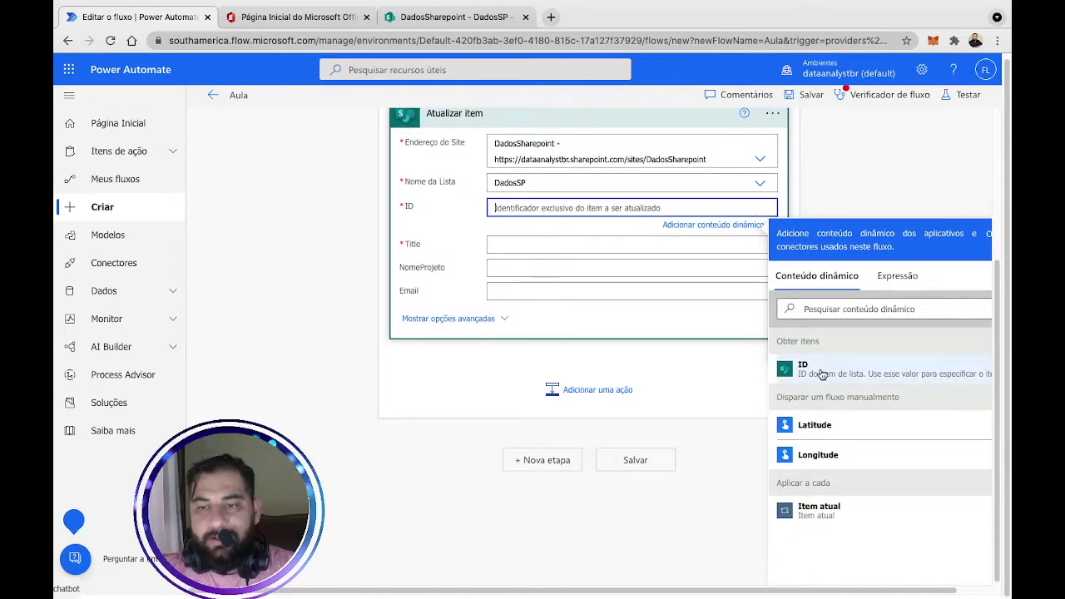
{"action": "left_click", "coordinate": [821, 375]}
Fill Title and NomeProjeto of Atualizar item with the Title and NomeProjeto dynamic content from Obter itens
{"action": "left_click", "coordinate": [545, 357]}
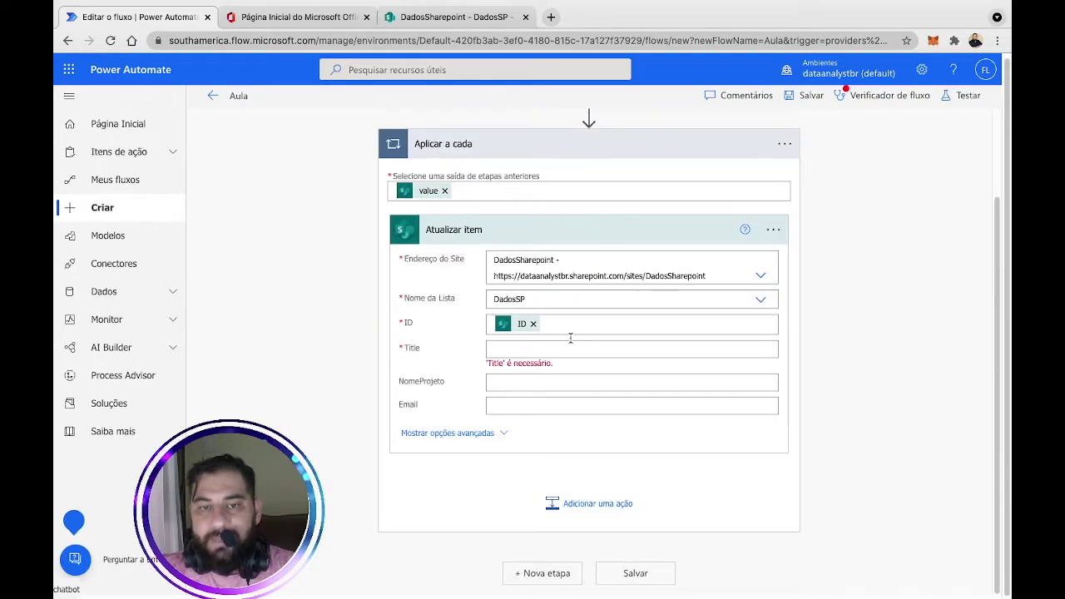
{"action": "left_click", "coordinate": [542, 351]}
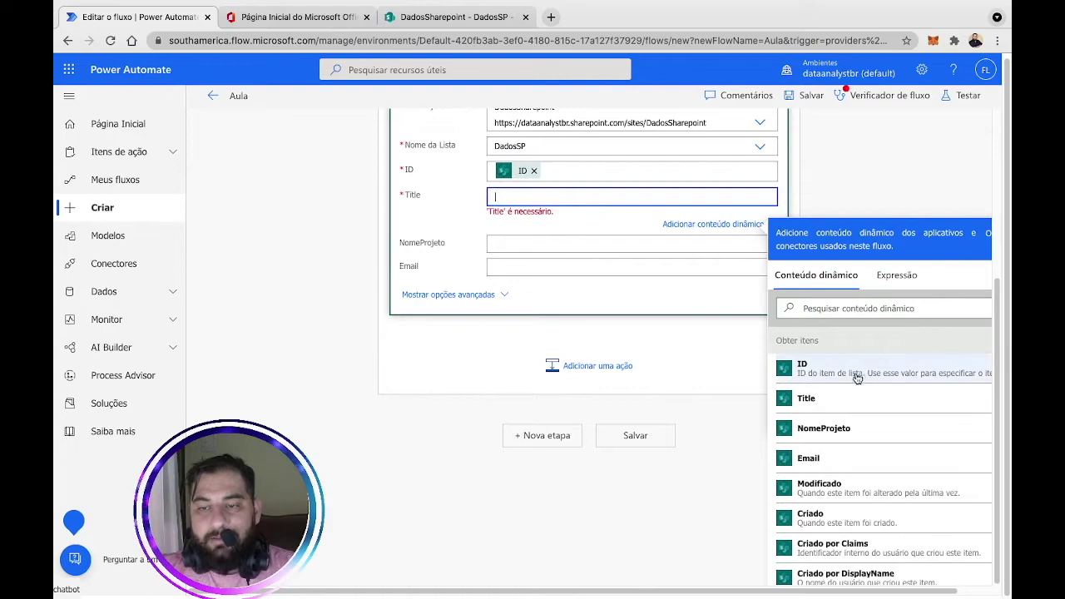
{"action": "left_click", "coordinate": [836, 397]}
{"action": "left_click", "coordinate": [554, 243]}
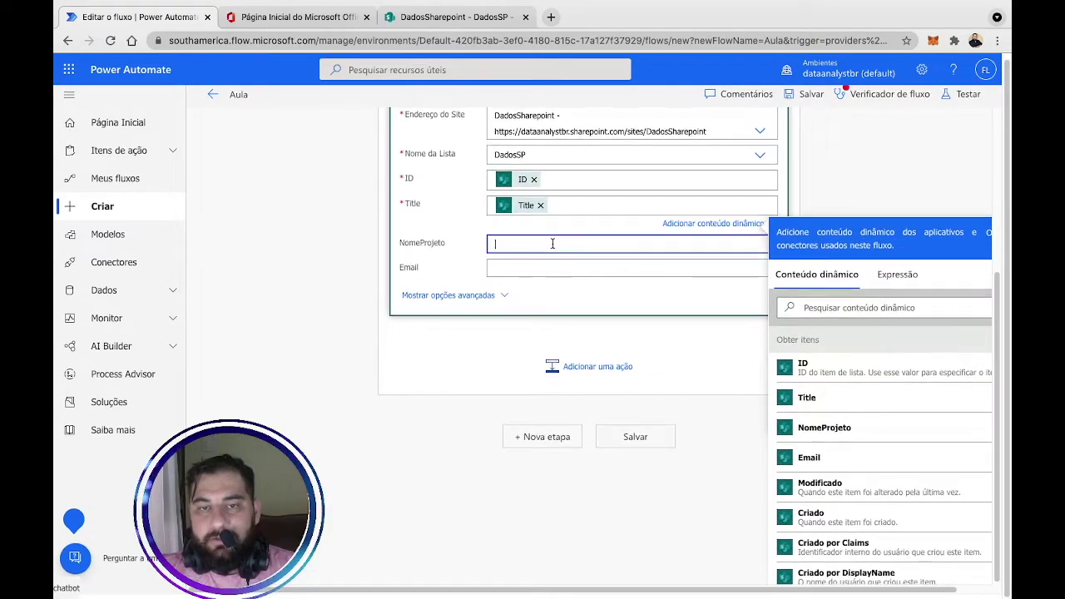
{"action": "left_click", "coordinate": [836, 472]}
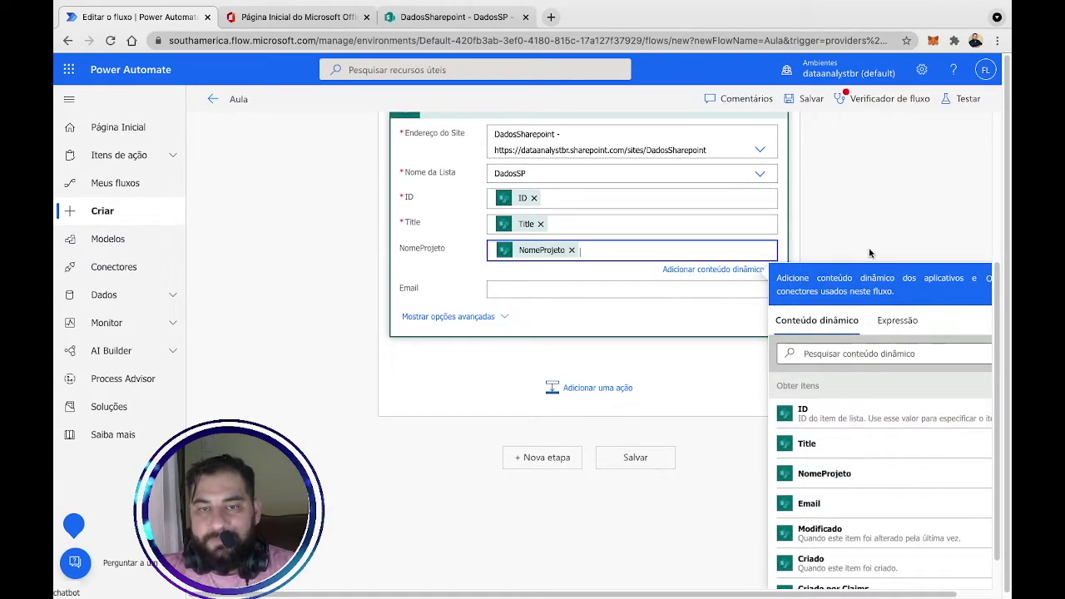
{"action": "left_click", "coordinate": [878, 216]}
Insert the expression item()['Nome'] as the Email value of Atualizar item
{"action": "left_click", "coordinate": [558, 409]}
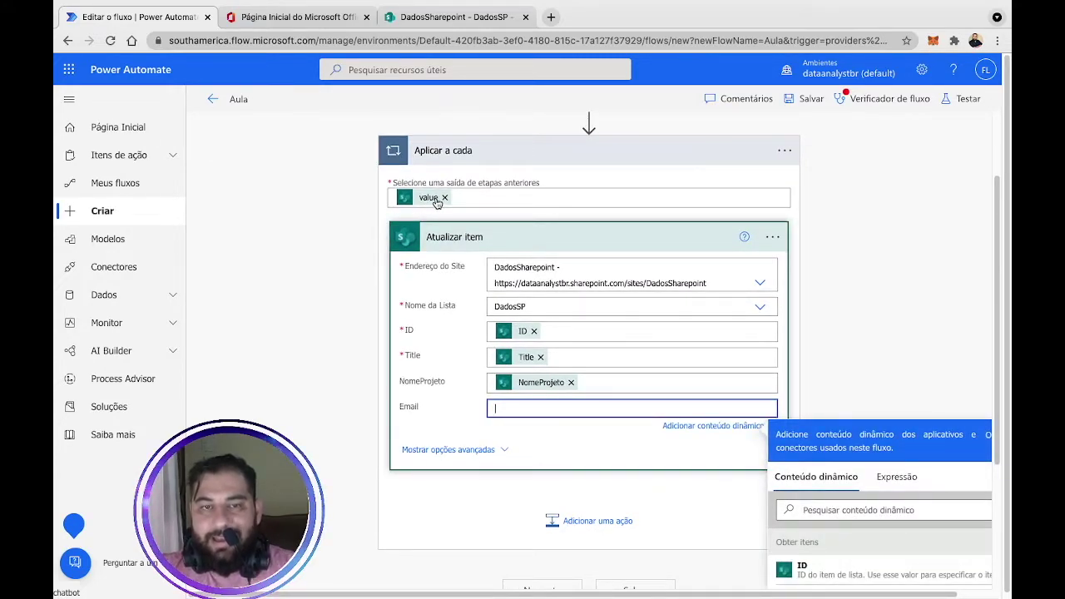
{"action": "mouse_move", "coordinate": [431, 200]}
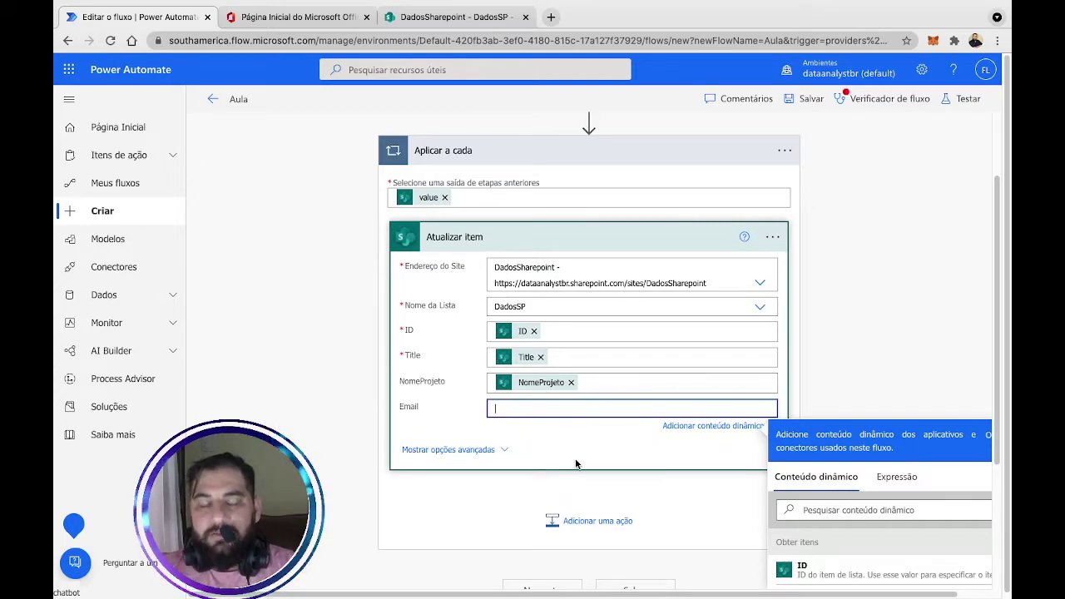
{"action": "left_click", "coordinate": [897, 476]}
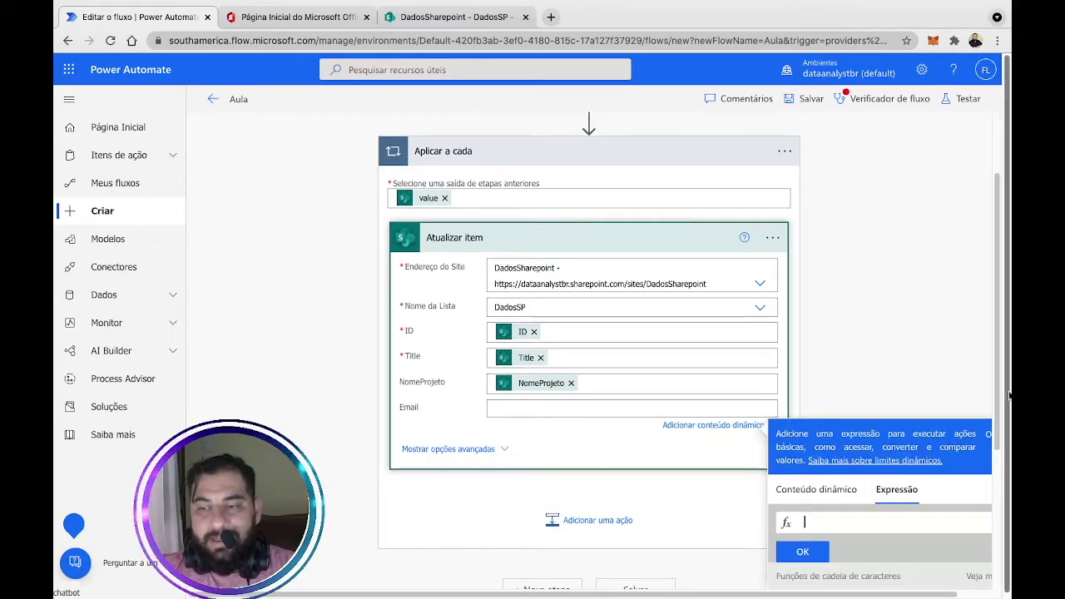
{"action": "left_click_drag", "start_coordinate": [999, 386], "coordinate": [993, 439]}
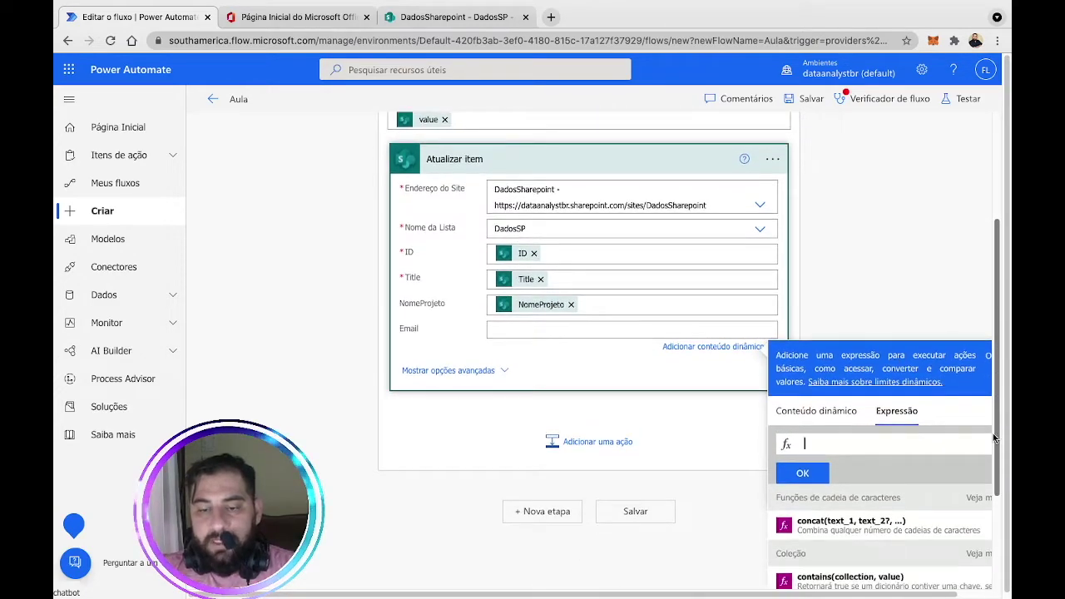
{"action": "type", "text": "item("}
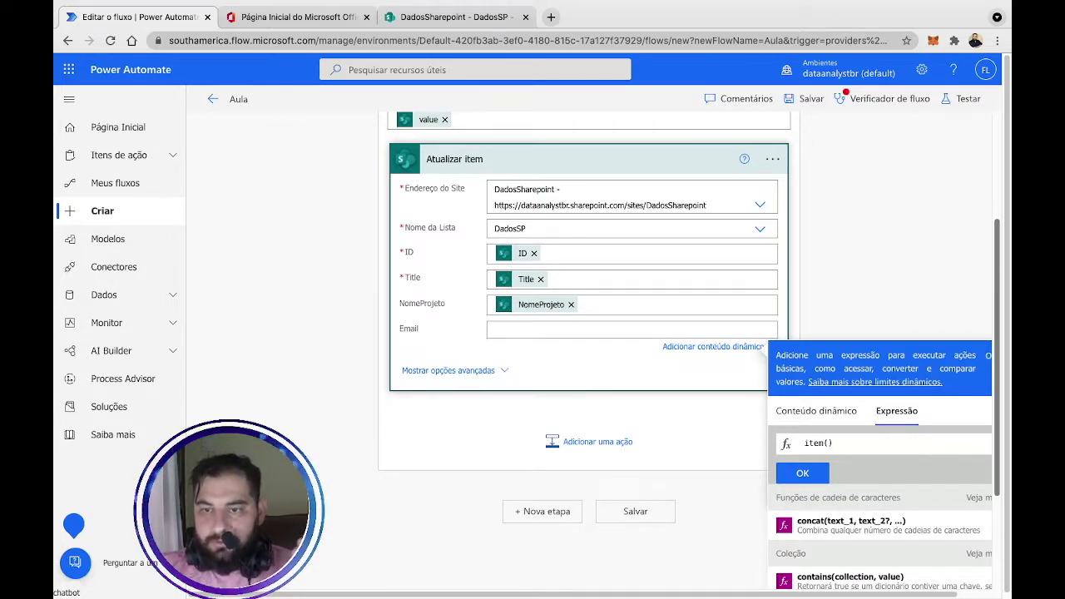
{"action": "scroll", "coordinate": [504, 179], "scroll_direction": "down", "scroll_amount": 1}
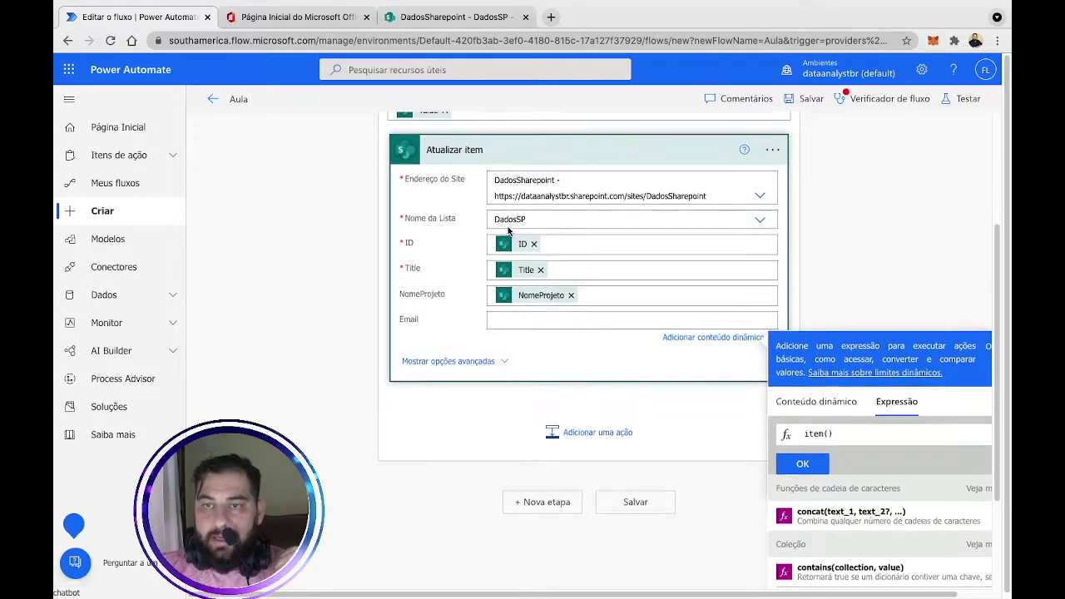
{"action": "scroll", "coordinate": [509, 231], "scroll_direction": "up", "scroll_amount": 1}
{"action": "scroll", "coordinate": [429, 147], "scroll_direction": "up", "scroll_amount": 1}
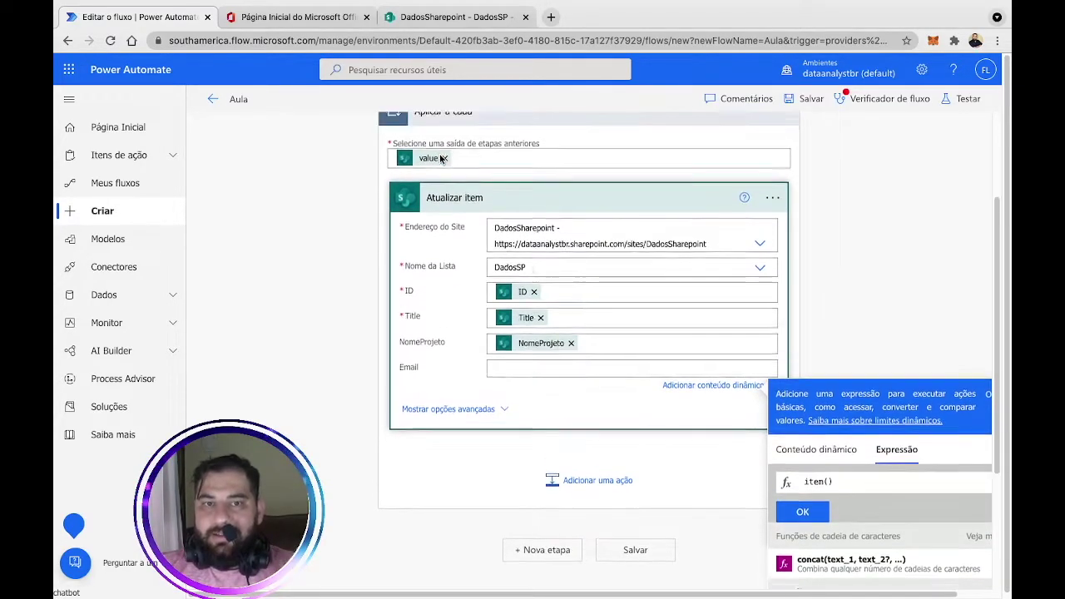
{"action": "scroll", "coordinate": [435, 192], "scroll_direction": "down", "scroll_amount": 1}
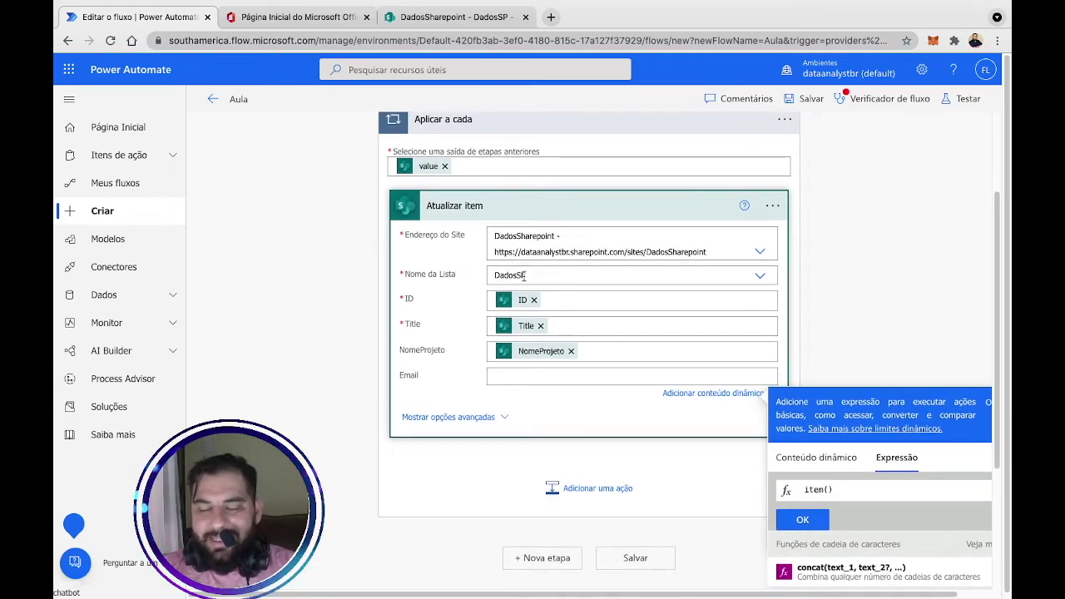
{"action": "type", "text": "['Nome'"}
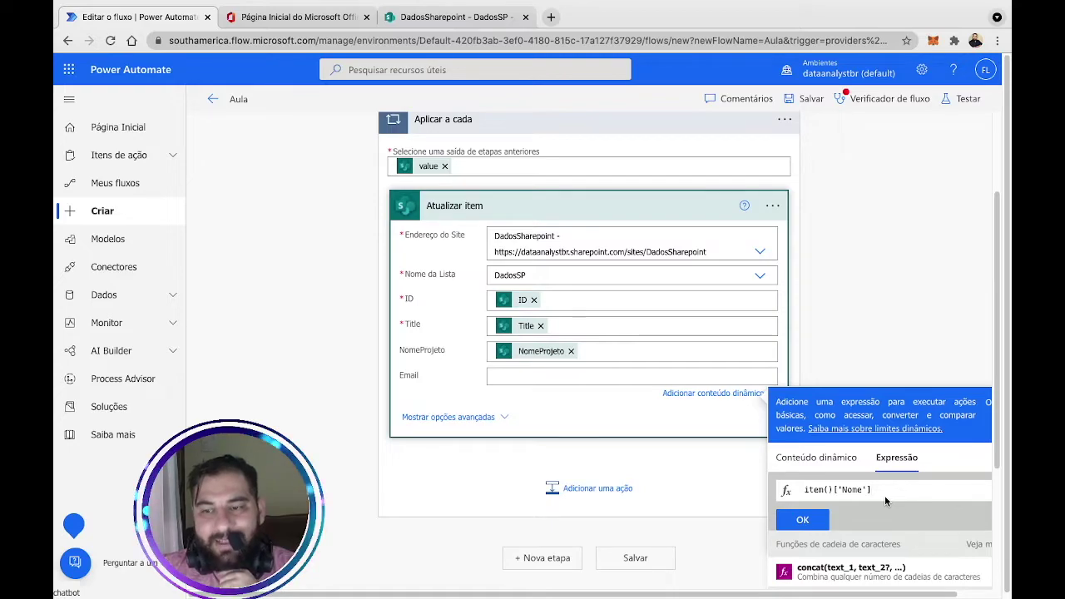
{"action": "left_click", "coordinate": [820, 520]}
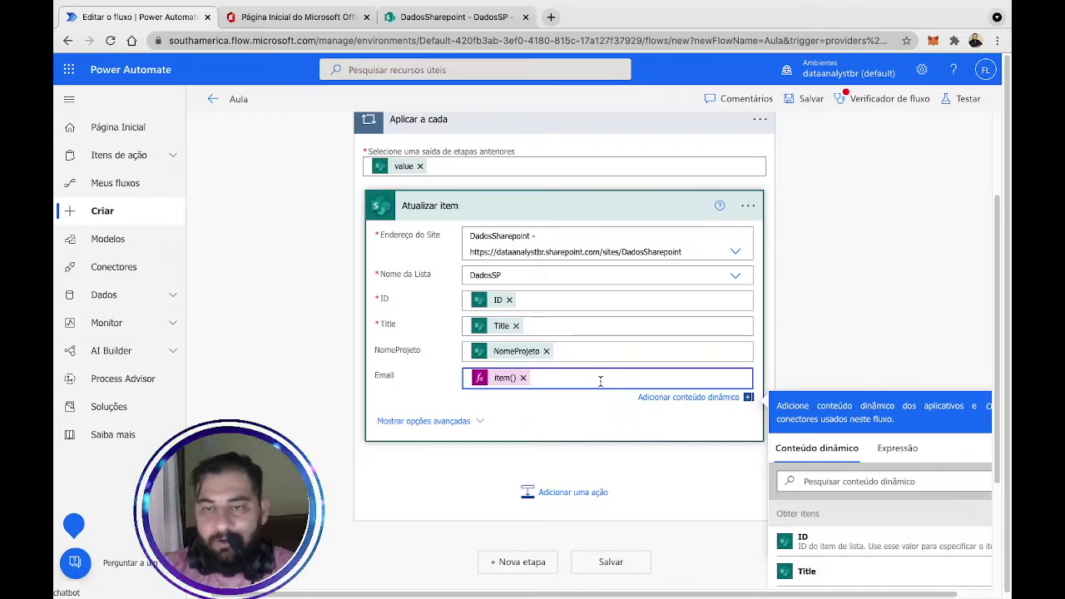
{"action": "type", "text": "@ d"}
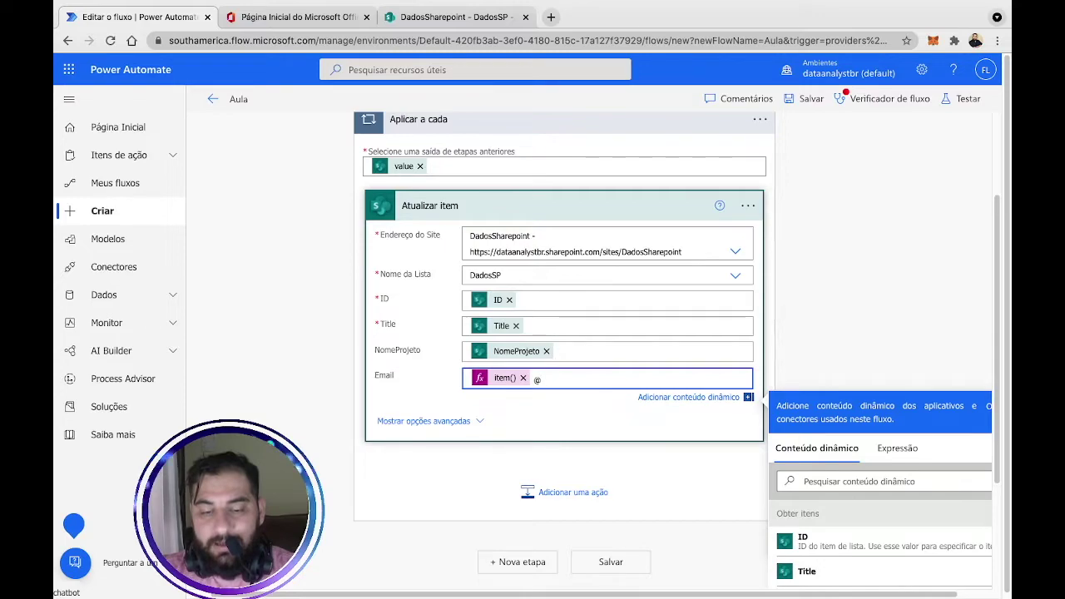
{"action": "type", "text": "m"}
{"action": "key", "text": "BackSpace"}
{"action": "key", "text": "BackSpace"}
{"action": "key", "text": "BackSpace"}
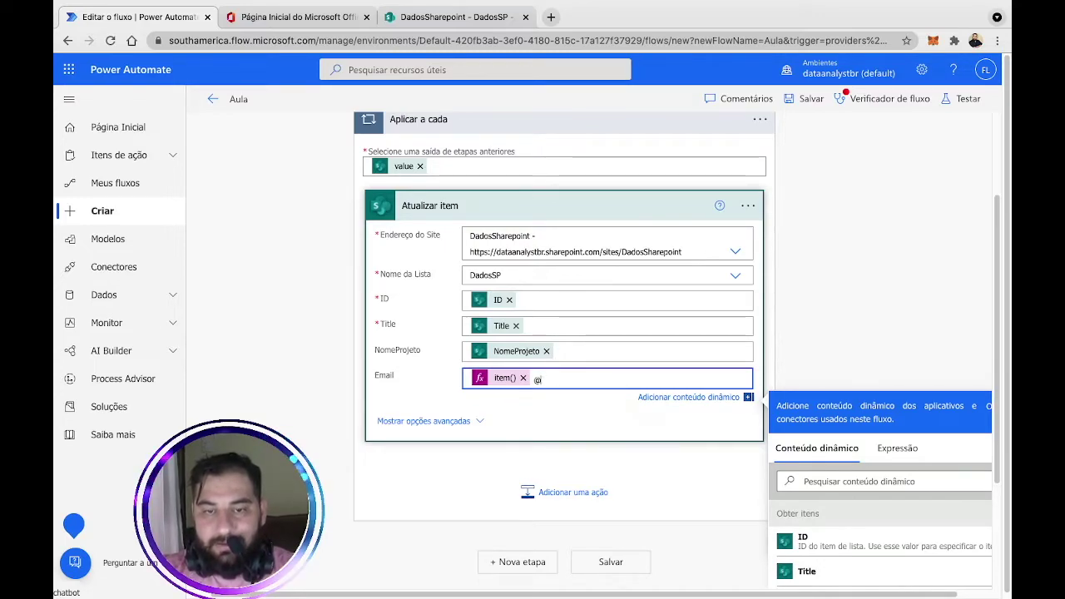
{"action": "type", "text": "emai"}
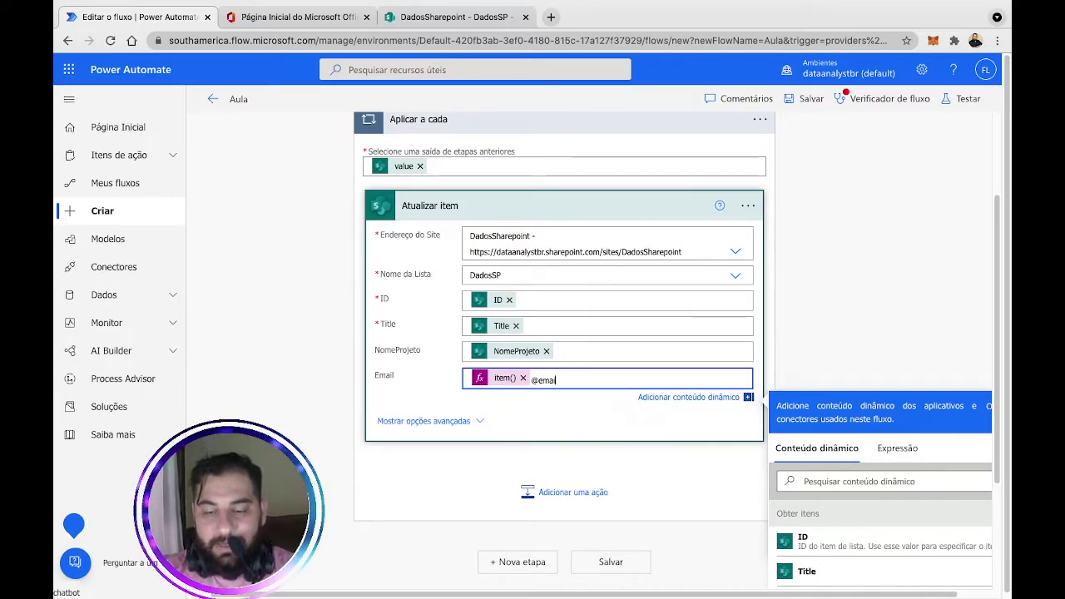
{"action": "type", "text": "l.com"}
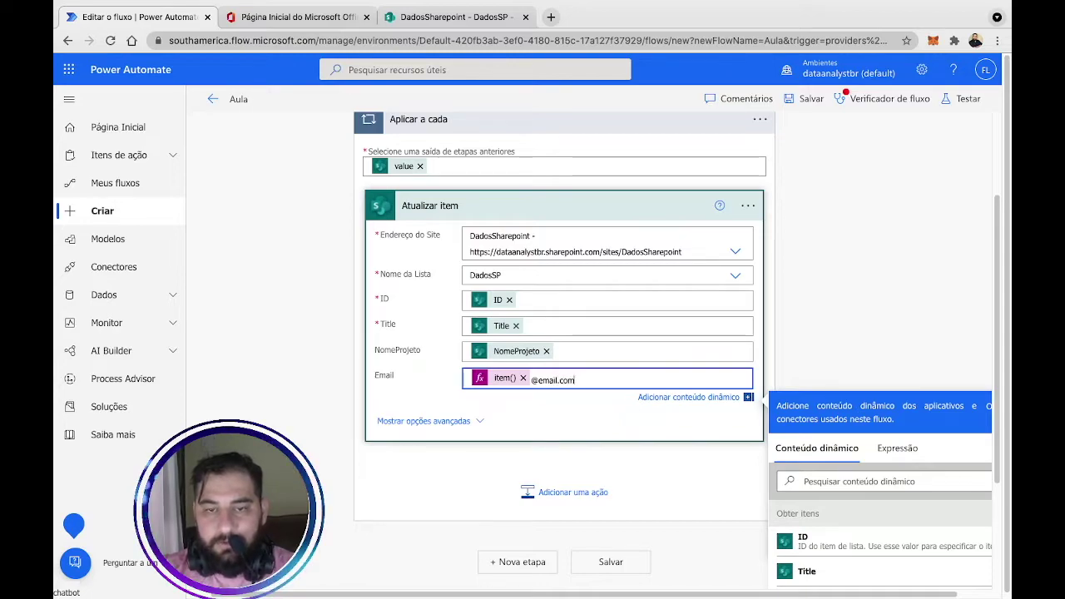
Run a test of the Aula flow, dismissing the flow checker, and open the completed run's details
{"action": "left_click", "coordinate": [959, 100]}
{"action": "left_click", "coordinate": [846, 577]}
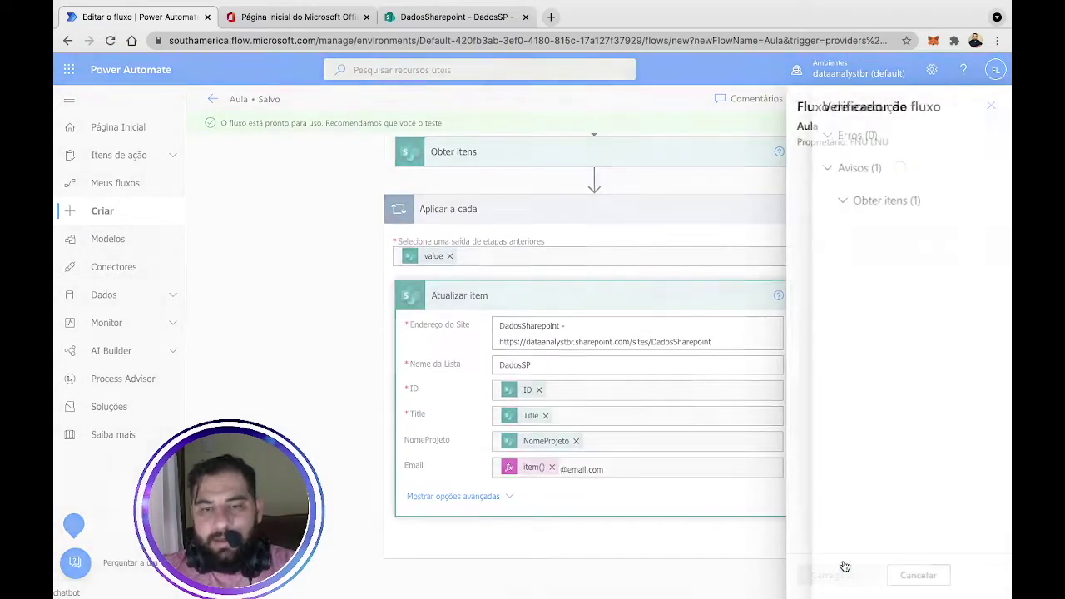
{"action": "left_click", "coordinate": [992, 106]}
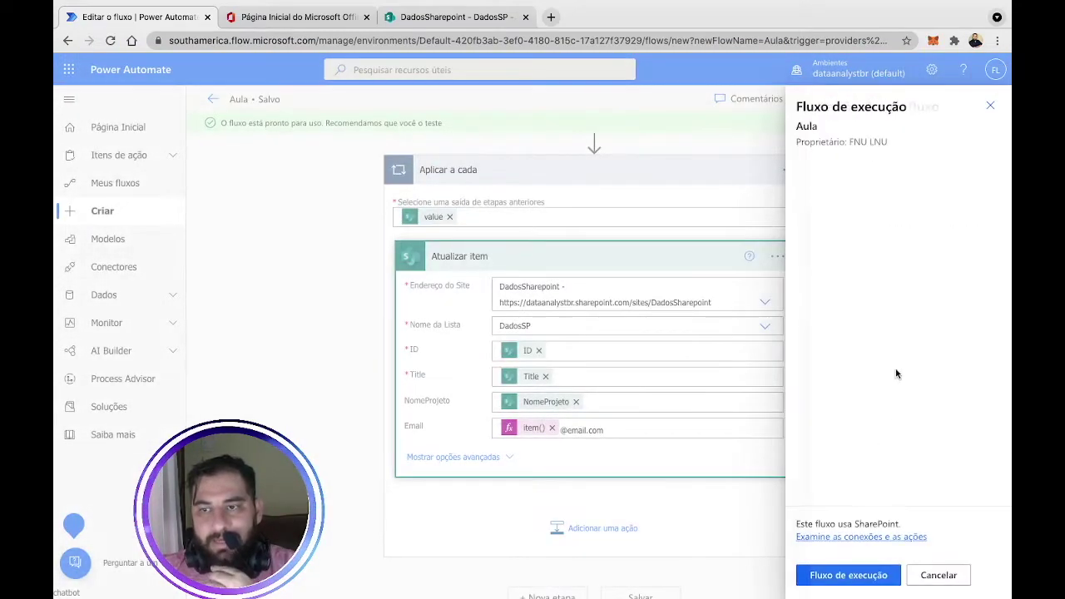
{"action": "left_click", "coordinate": [833, 575]}
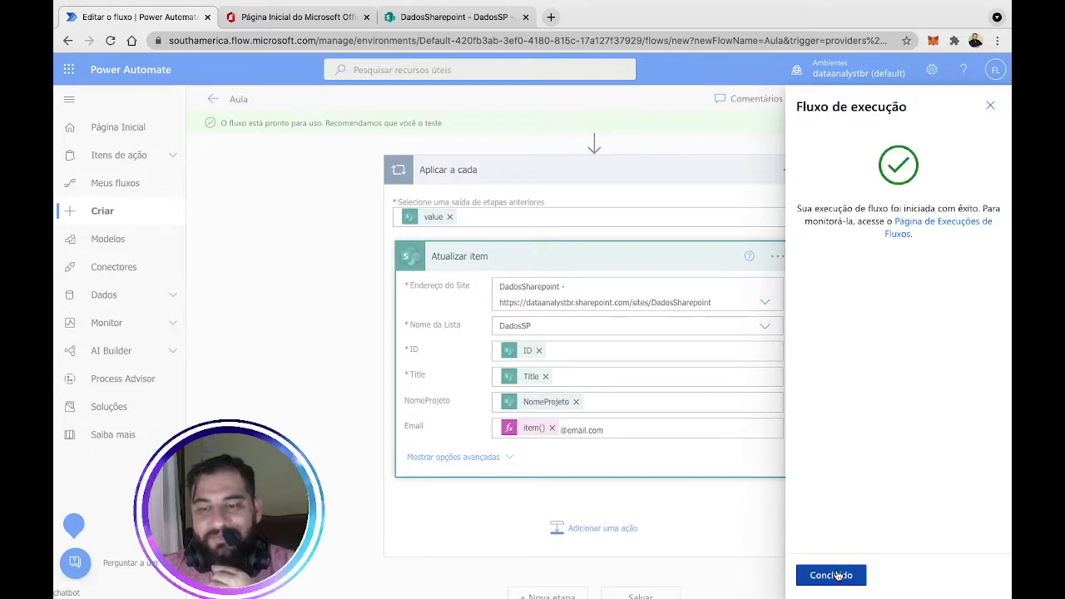
{"action": "left_click", "coordinate": [832, 575]}
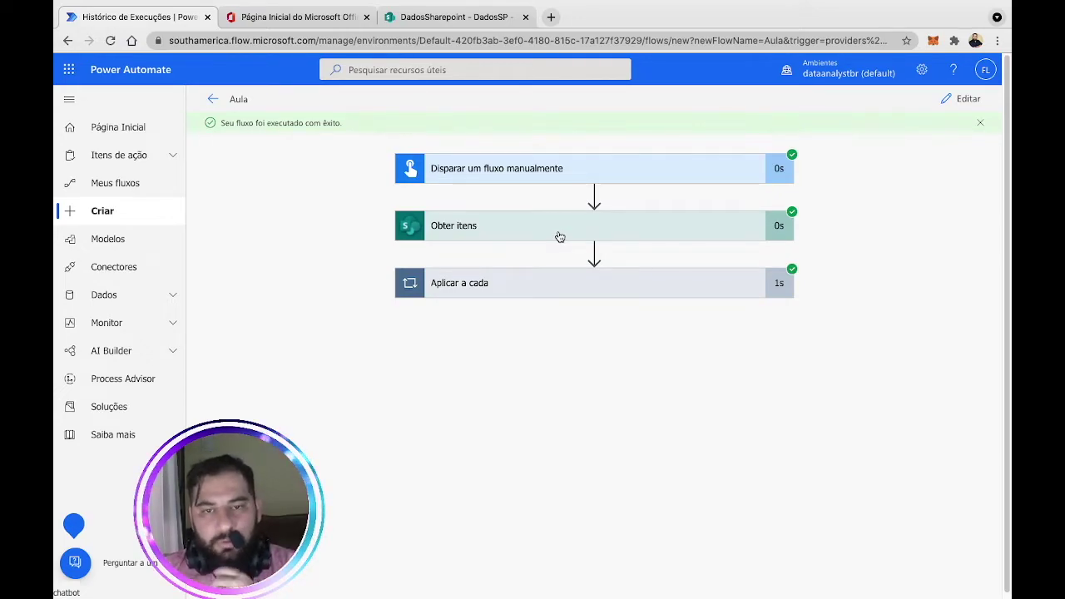
Examine the Atualizar item inputs, including Email, for the first and second iterations of Aplicar a cada in the run
{"action": "left_click", "coordinate": [543, 280]}
{"action": "left_click", "coordinate": [679, 366]}
{"action": "scroll", "coordinate": [873, 334], "scroll_direction": "down", "scroll_amount": 5}
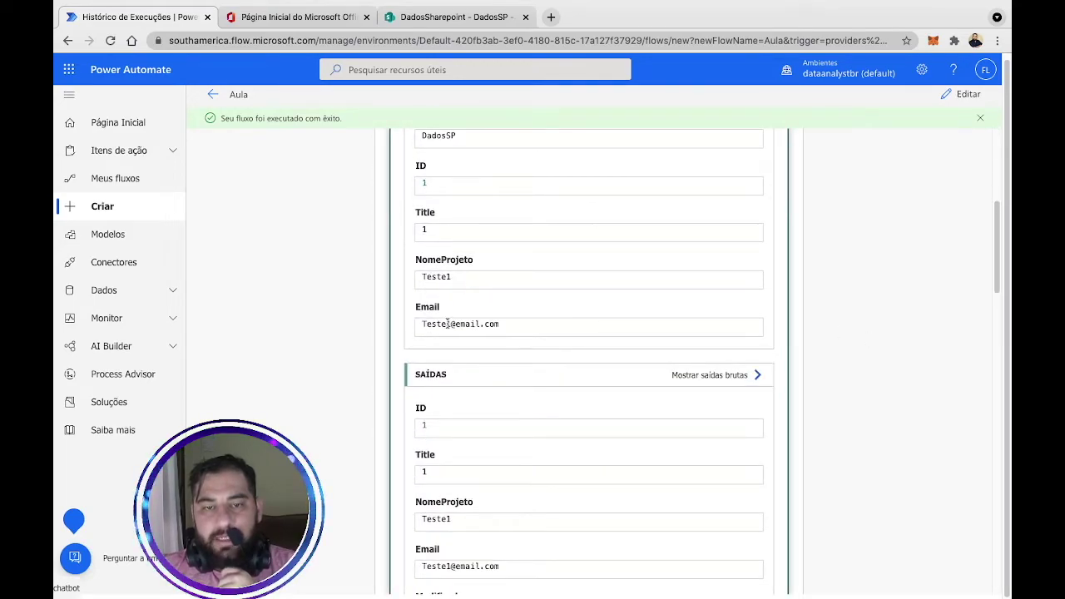
{"action": "scroll", "coordinate": [715, 298], "scroll_direction": "up", "scroll_amount": 1}
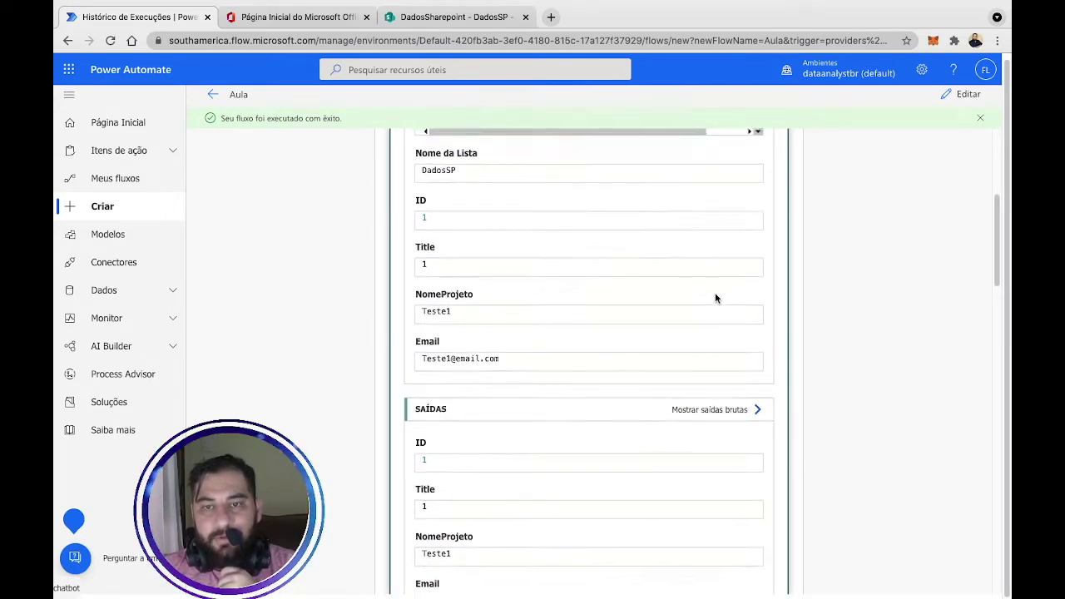
{"action": "scroll", "coordinate": [715, 298], "scroll_direction": "up", "scroll_amount": 2}
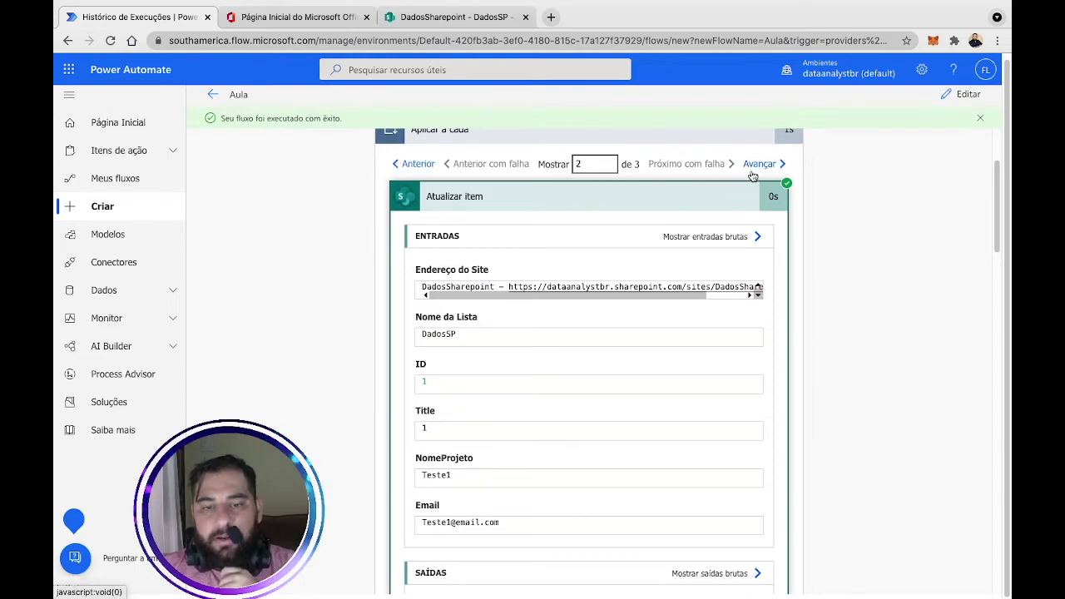
{"action": "left_click", "coordinate": [759, 162]}
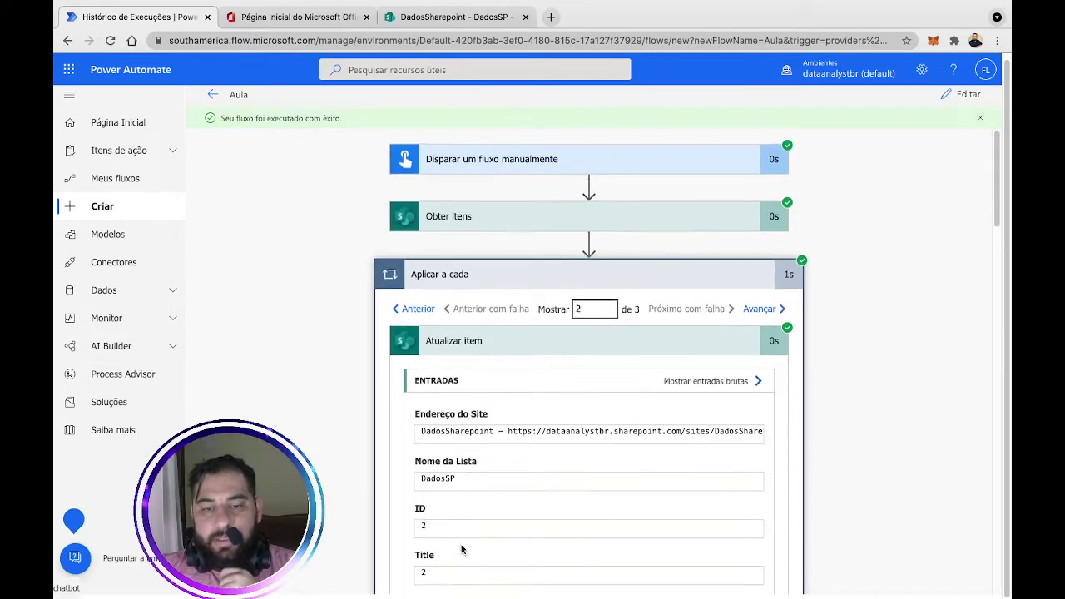
{"action": "scroll", "coordinate": [456, 552], "scroll_direction": "down", "scroll_amount": 1}
Check the Email column of the DadosSP list in SharePoint, then reopen the Aula flow for editing in Power Automate
{"action": "left_click", "coordinate": [426, 18]}
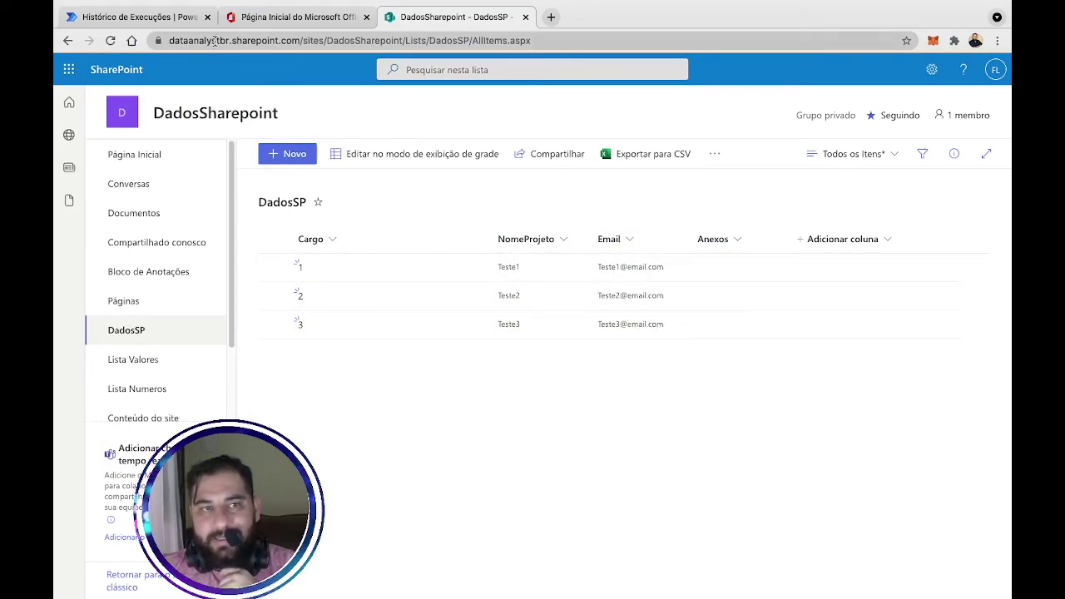
{"action": "left_click", "coordinate": [162, 19]}
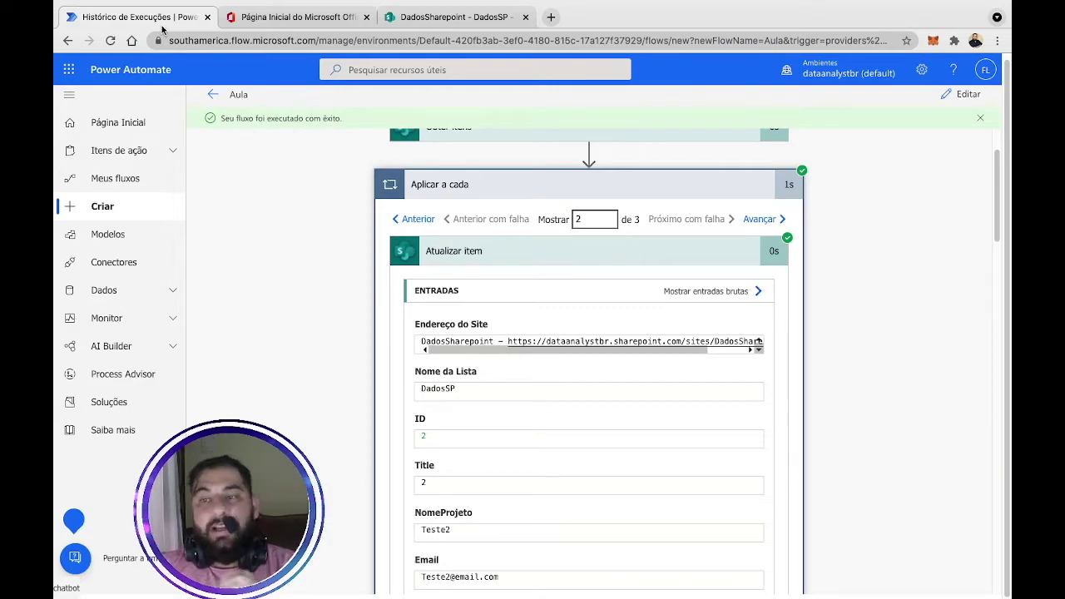
{"action": "left_click", "coordinate": [953, 97]}
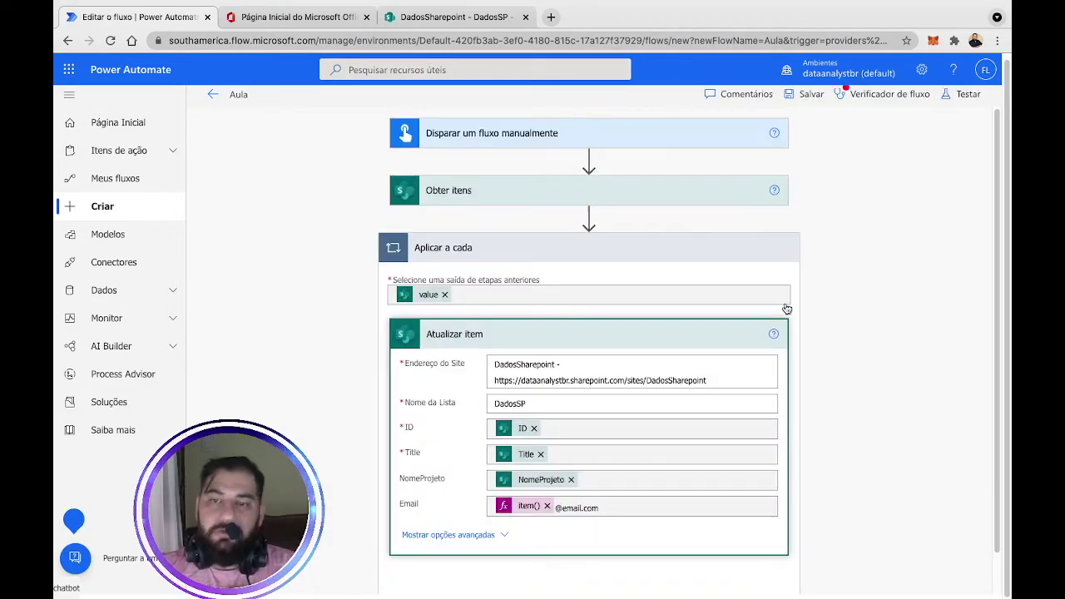